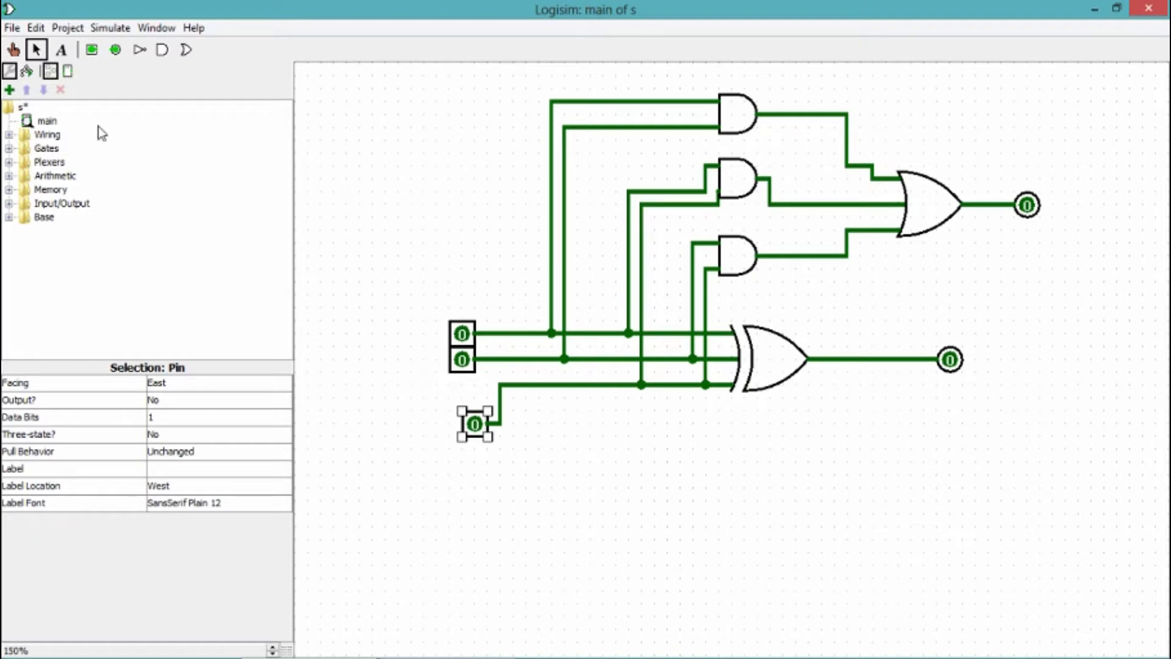
# Compare the main circuit's layout with its subcircuit appearance.
pyautogui.click(68, 72)
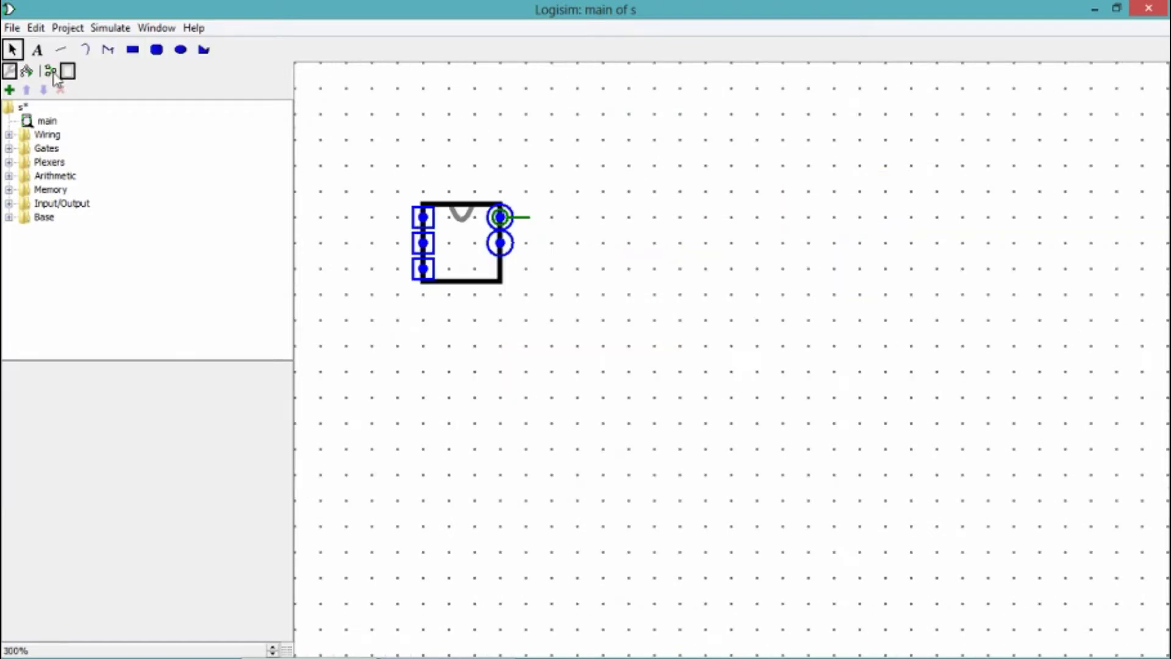
pyautogui.click(50, 71)
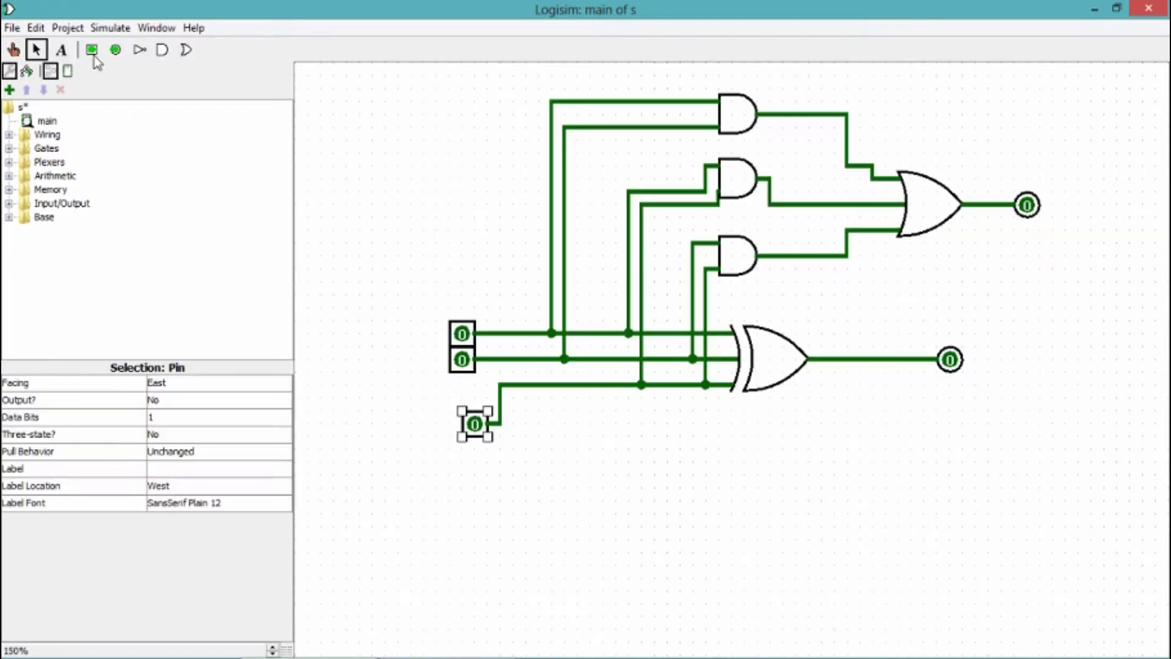
pyautogui.click(67, 72)
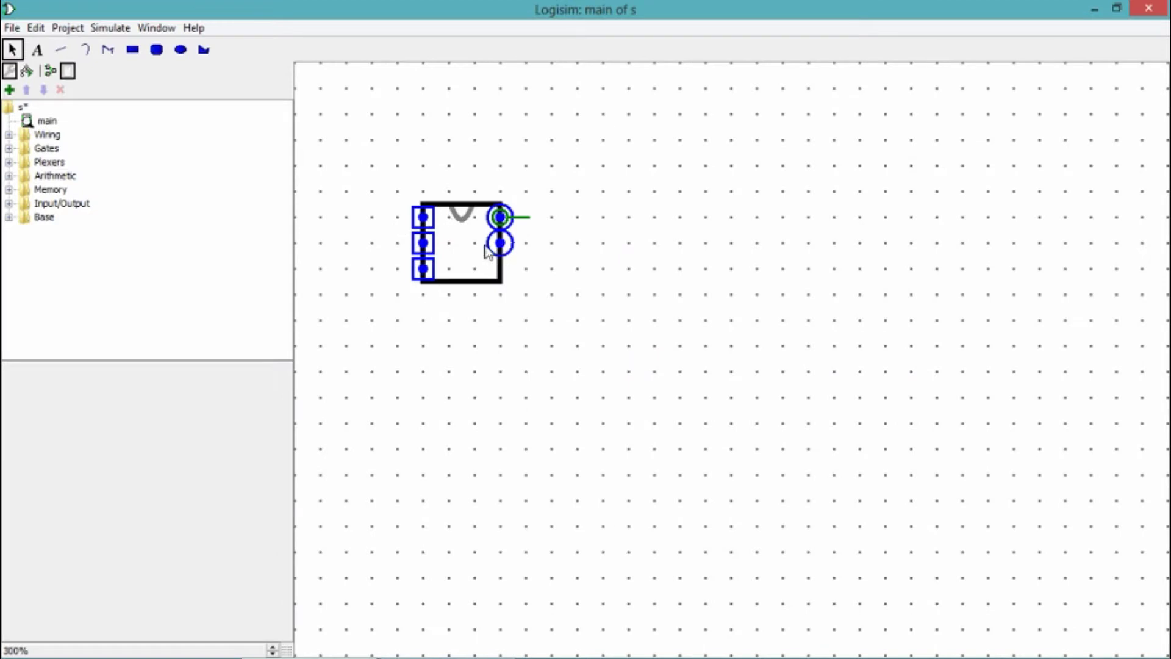
pyautogui.click(50, 71)
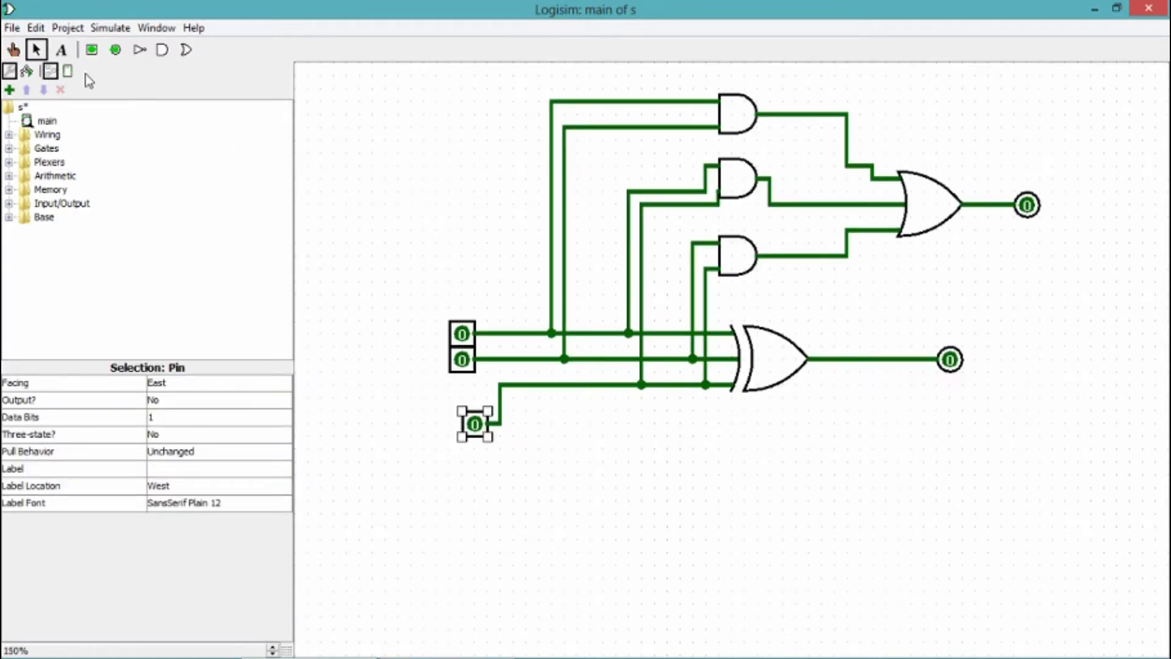
# In the main circuit's appearance, move the lowest input port one grid step inward along the box's bottom edge.
pyautogui.click(67, 72)
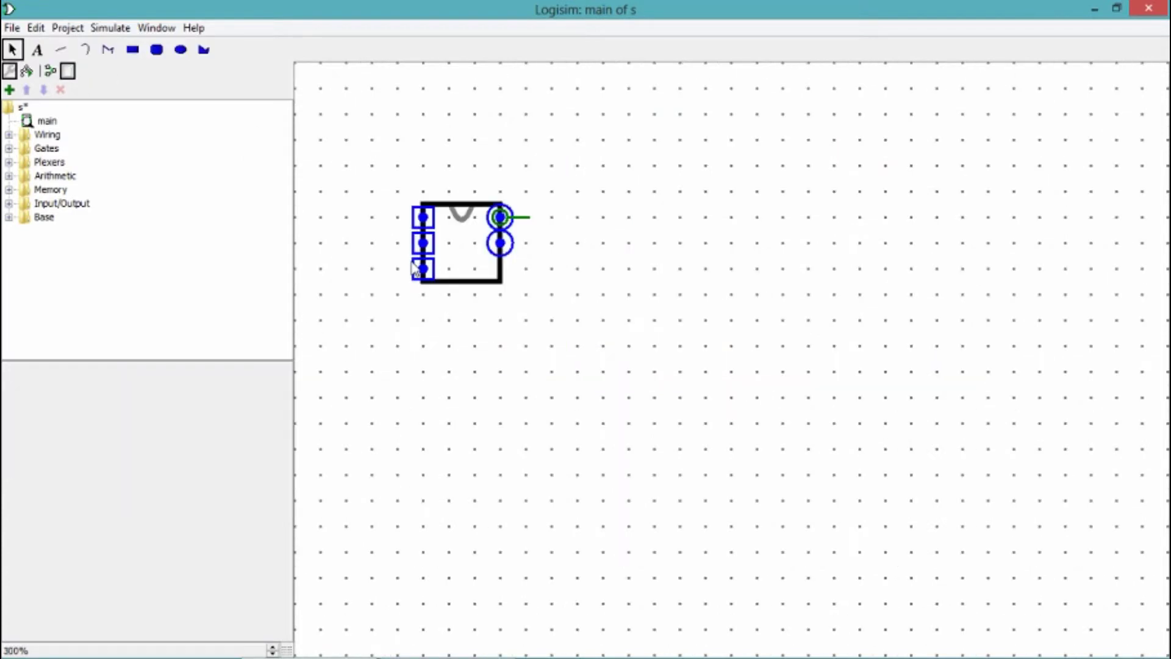
pyautogui.click(419, 277)
pyautogui.moveTo(415, 278); pyautogui.dragTo(441, 277)
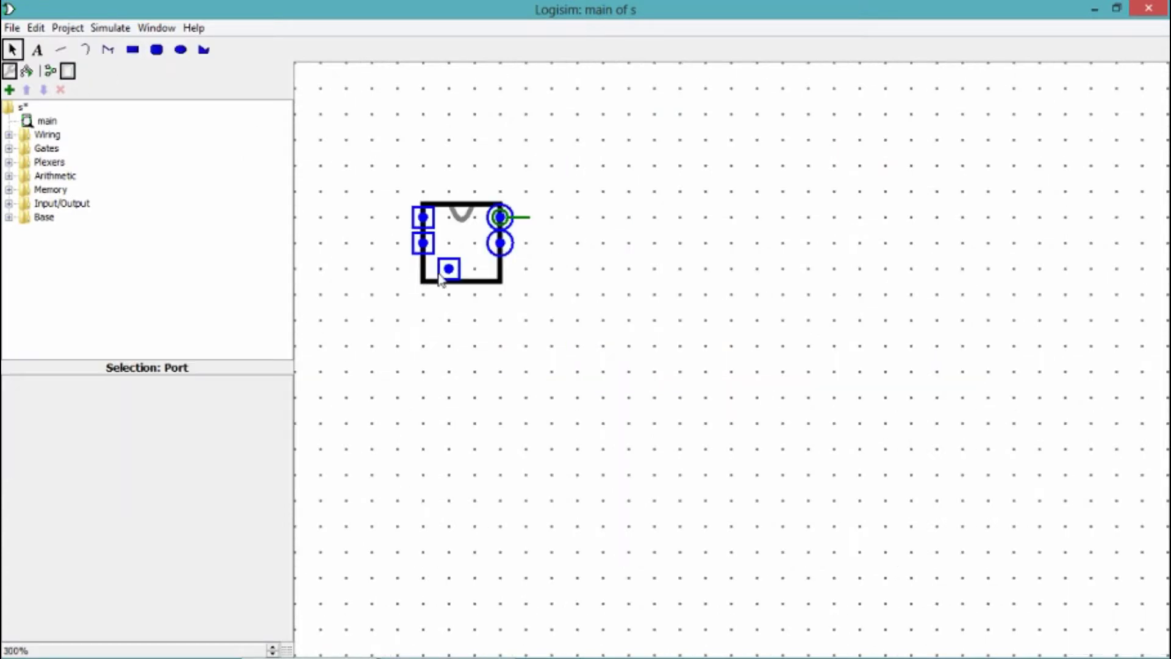
pyautogui.click(444, 280)
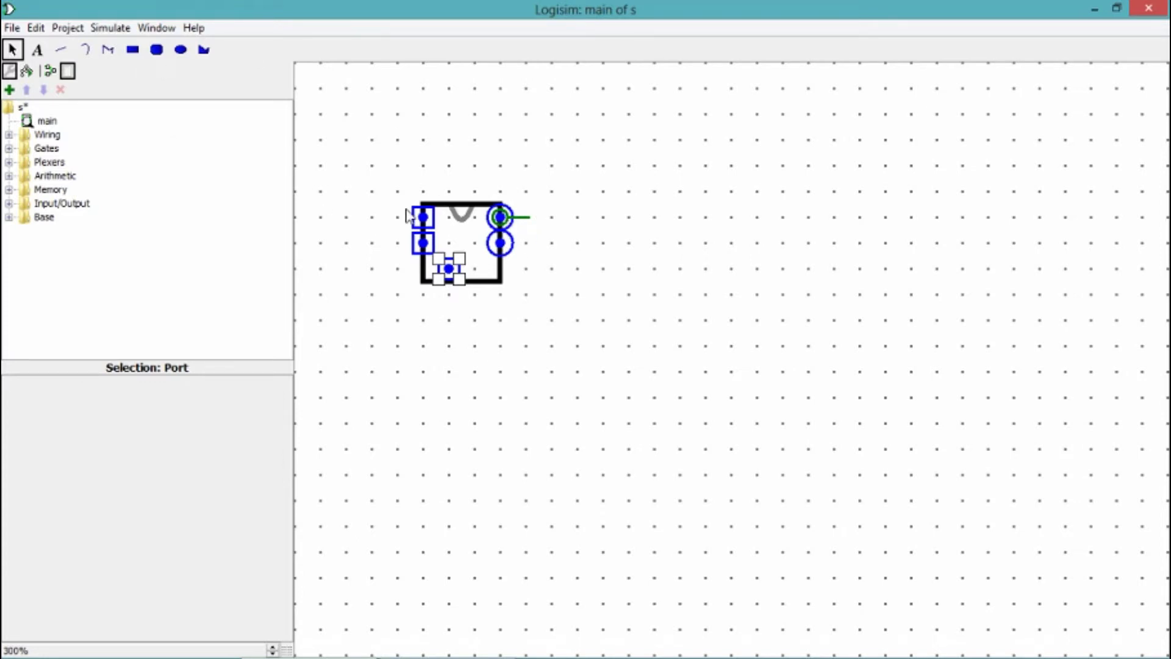
pyautogui.click(67, 28)
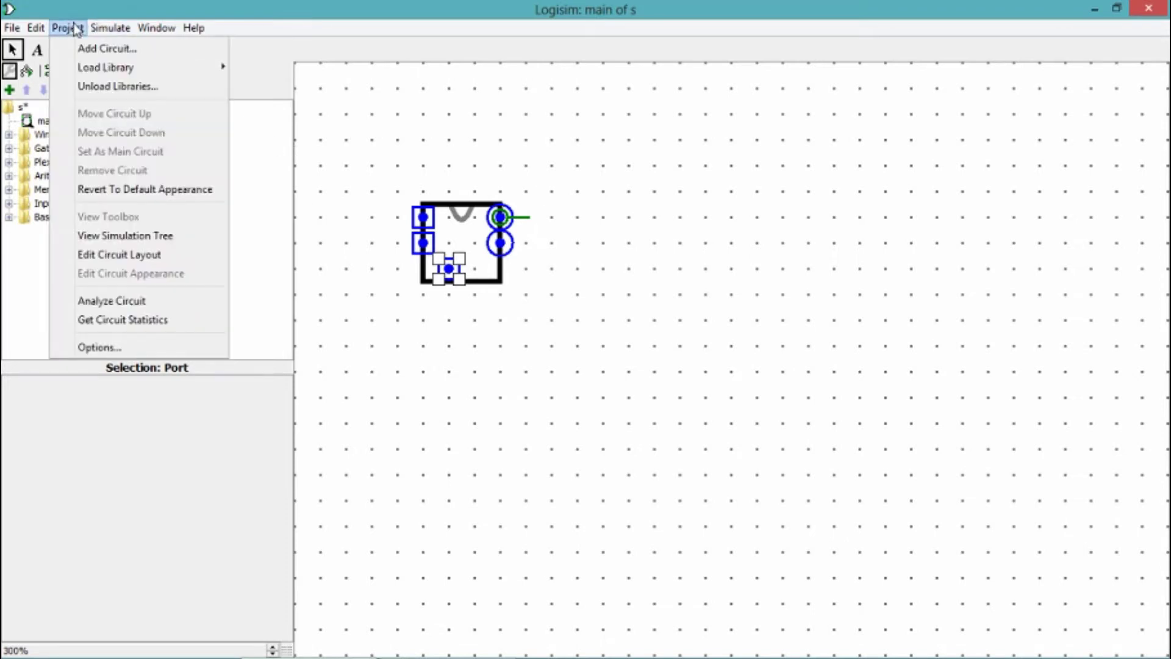
pyautogui.click(96, 50)
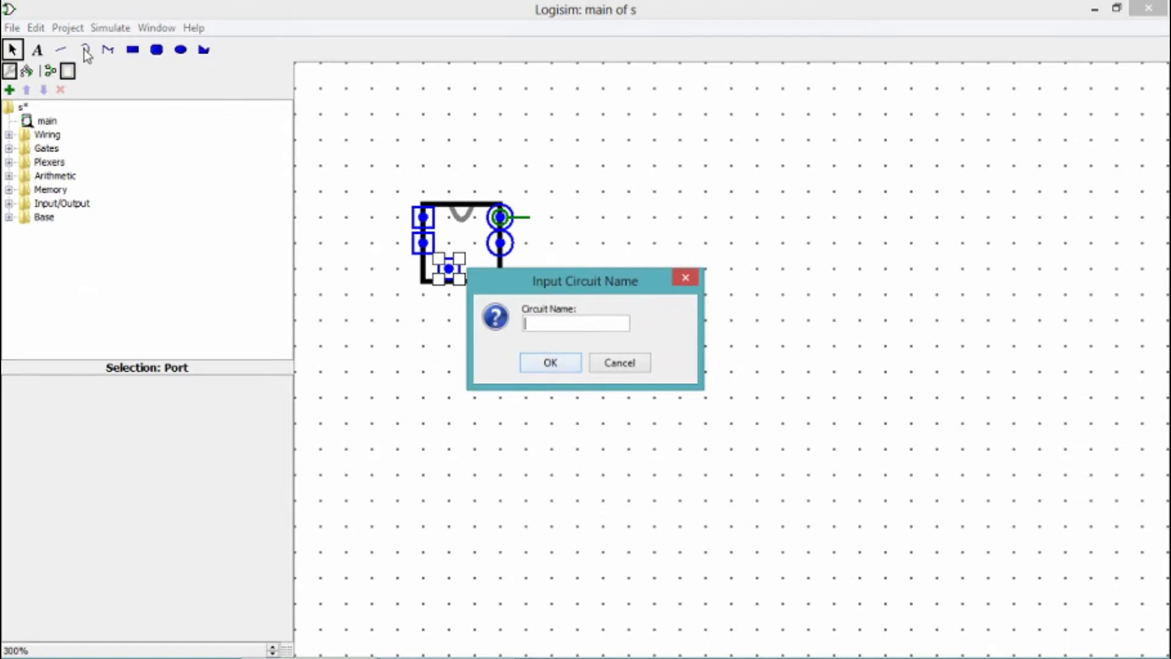
pyautogui.click(685, 278)
# Add a new circuit named "1 bit adder circuit" and set it as the main circuit of the project.
pyautogui.click(67, 27)
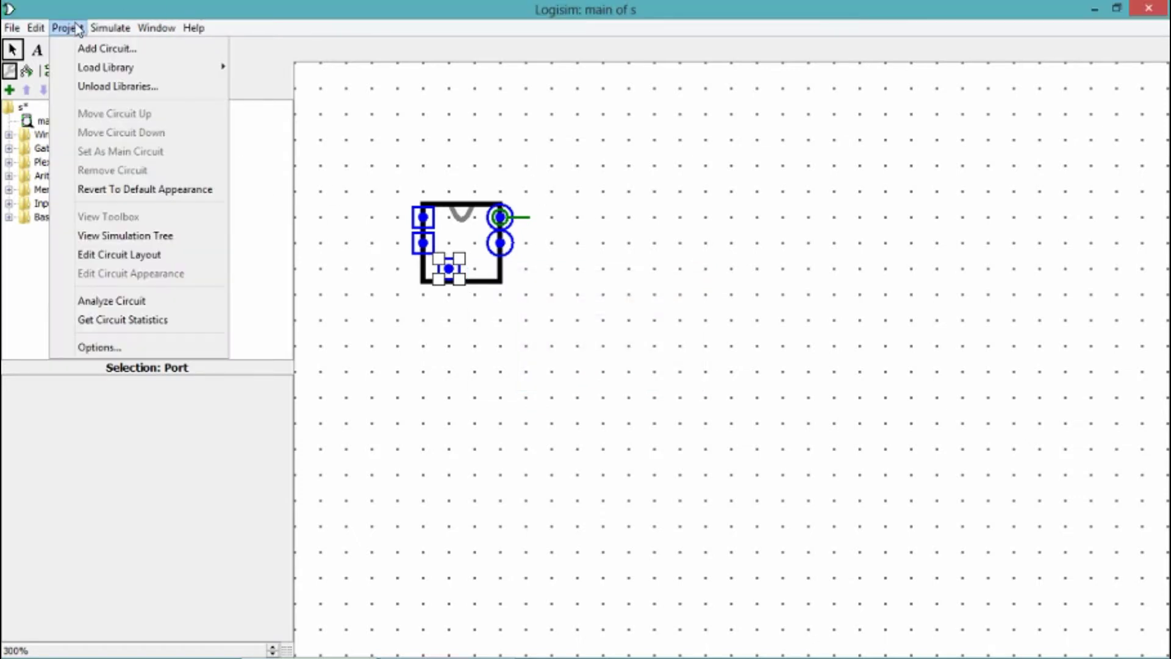
pyautogui.click(96, 49)
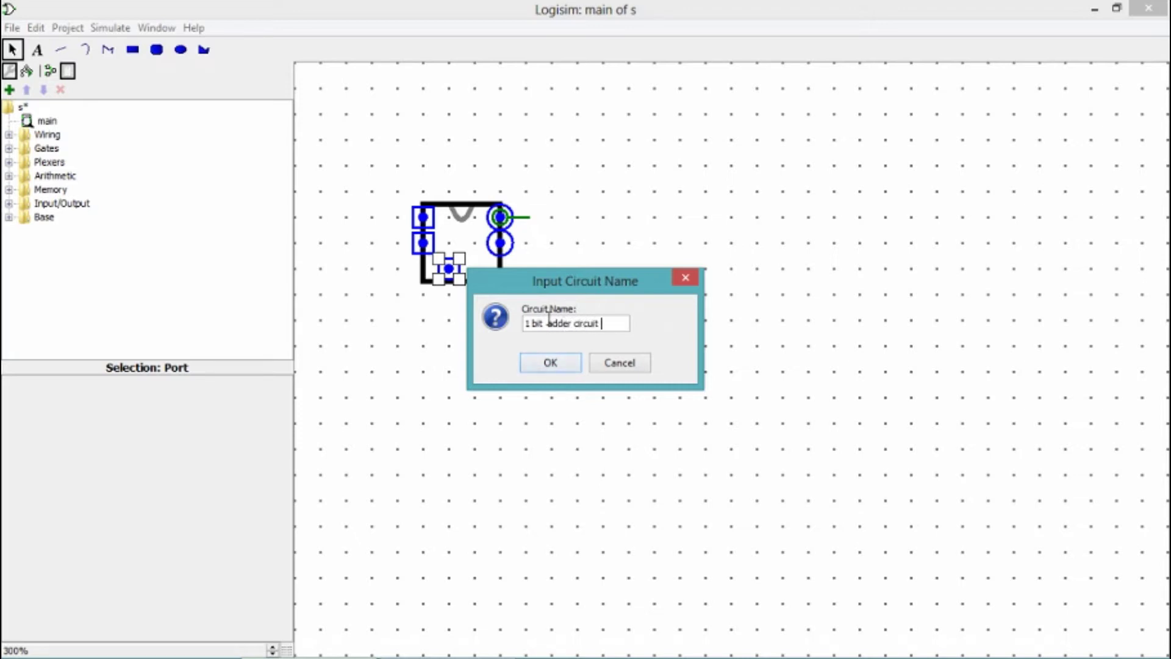
pyautogui.click(549, 364)
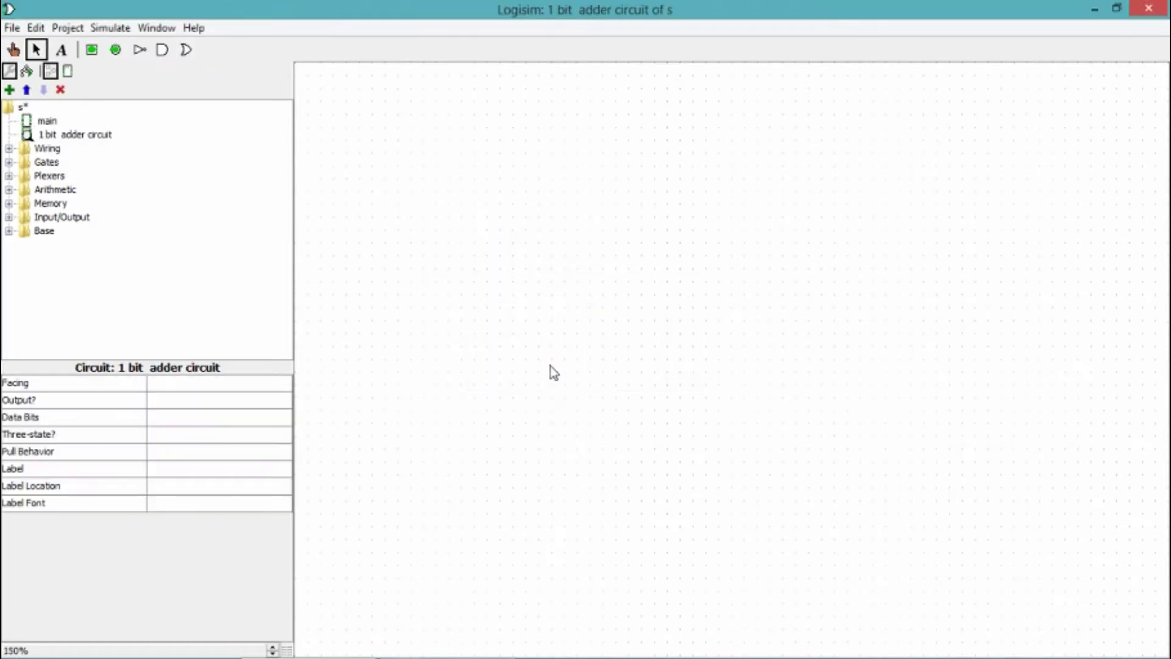
pyautogui.click(76, 140)
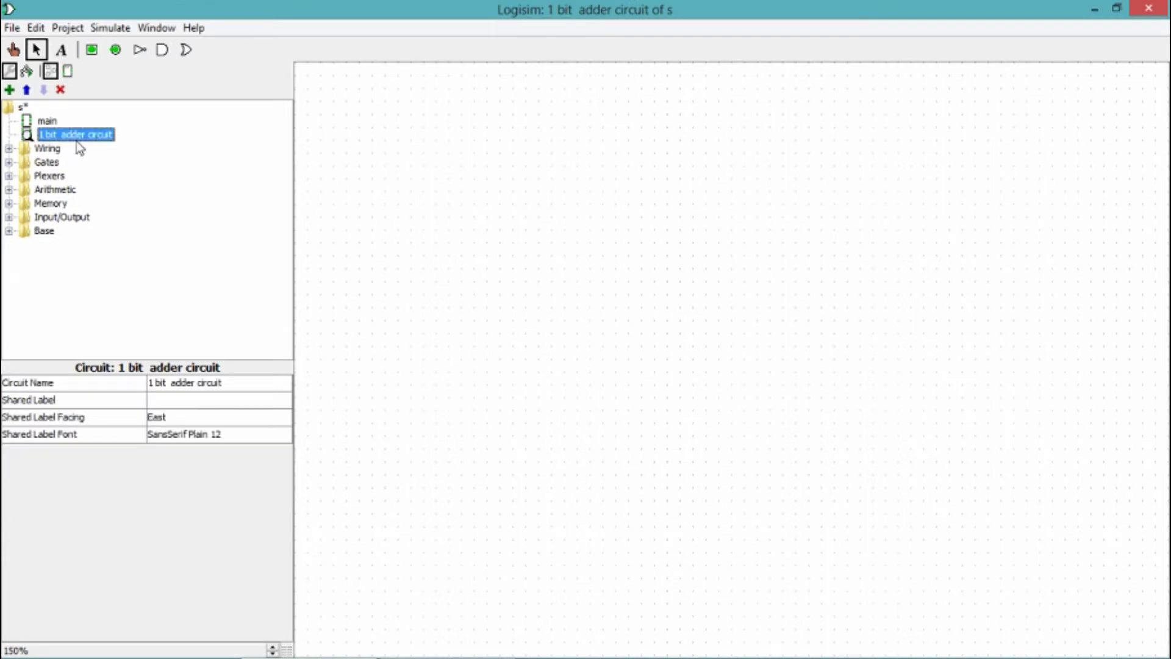
pyautogui.rightClick(76, 140)
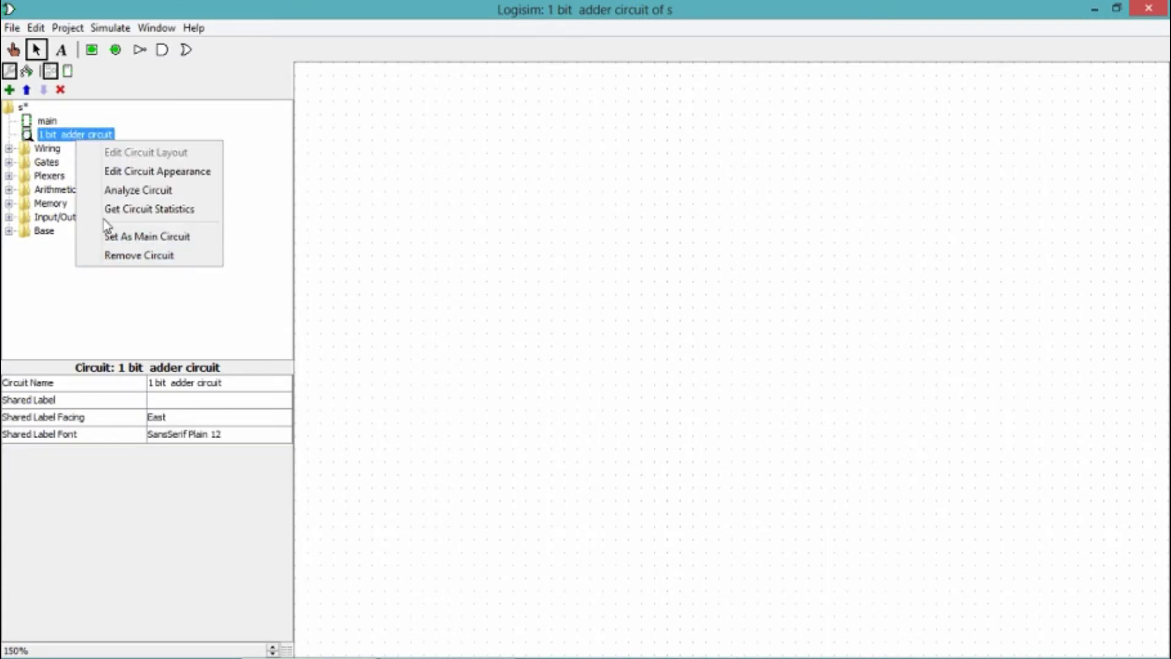
pyautogui.click(124, 236)
# Place one instance of the main subcircuit in the 1 bit adder circuit and move it to the lower middle of the canvas.
pyautogui.click(53, 124)
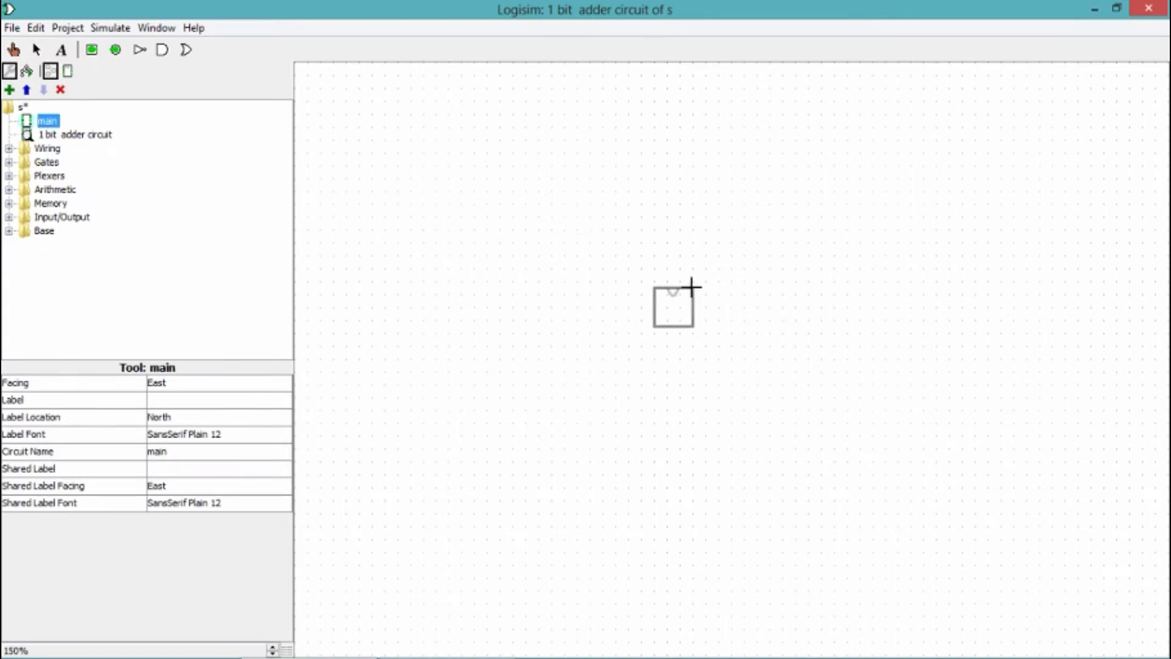
pyautogui.click(691, 287)
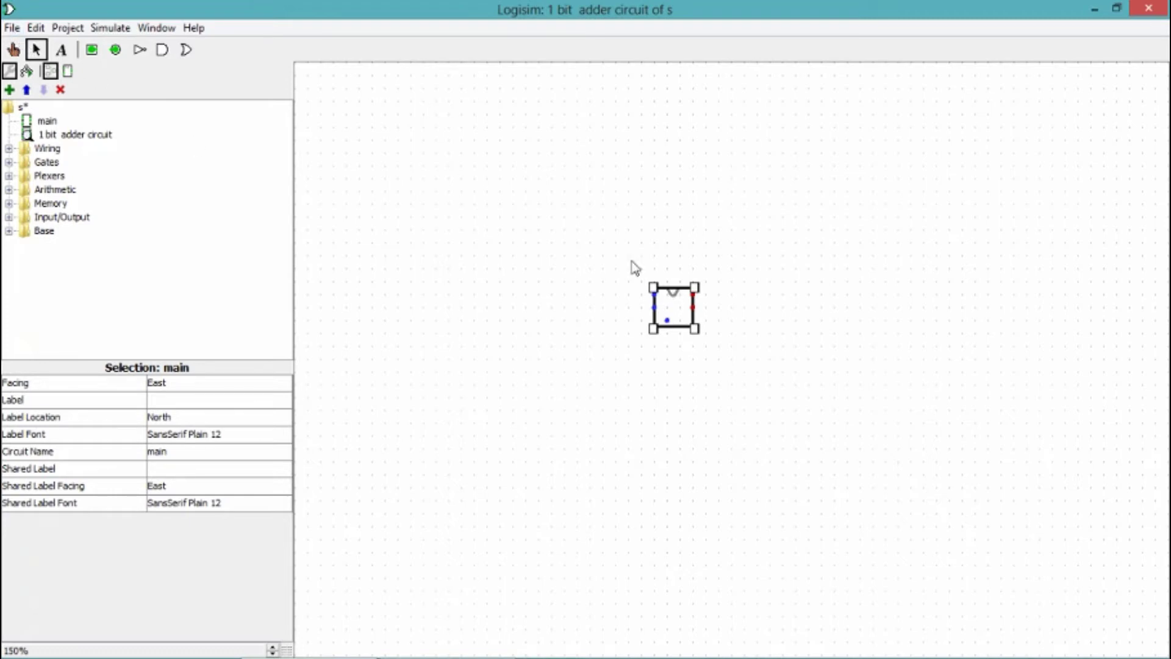
pyautogui.moveTo(608, 252); pyautogui.dragTo(706, 364)
pyautogui.moveTo(674, 300); pyautogui.dragTo(712, 428)
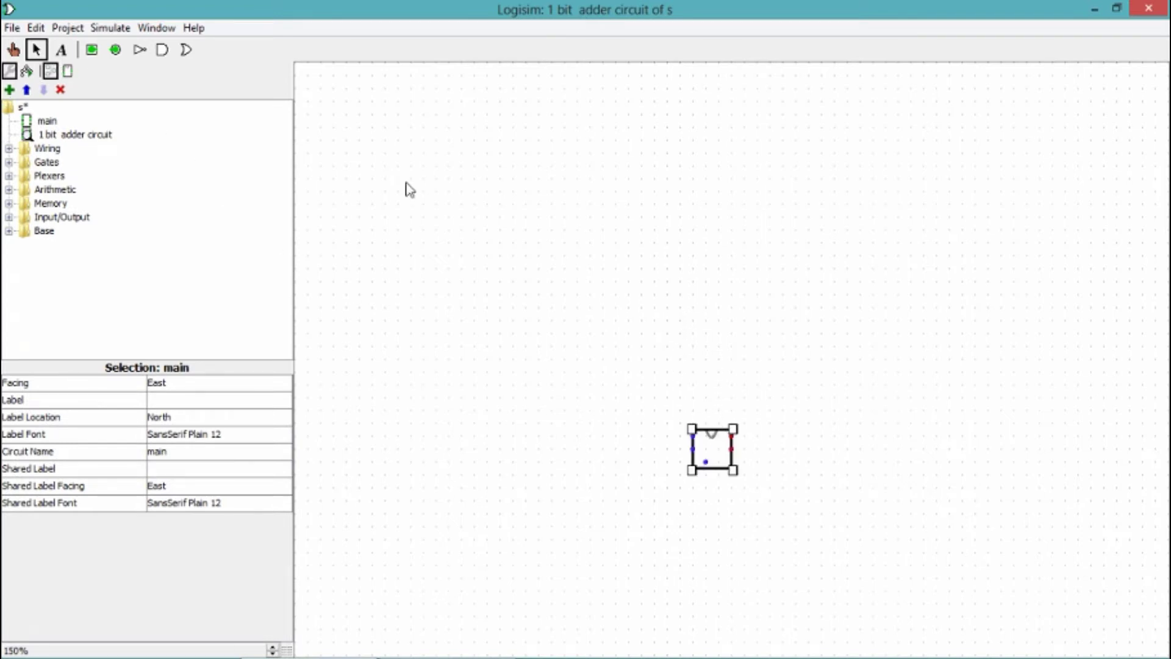
# Place three more main subcircuit instances in a vertical column above the first one, evenly spaced.
pyautogui.click(45, 121)
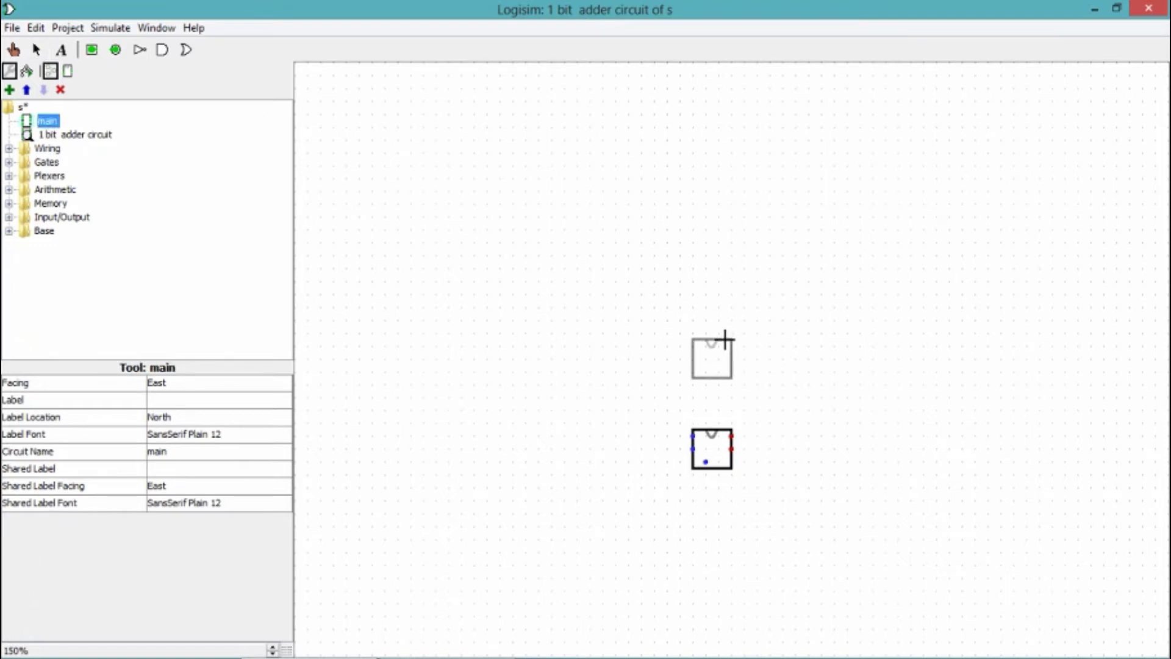
pyautogui.click(729, 346)
pyautogui.click(49, 122)
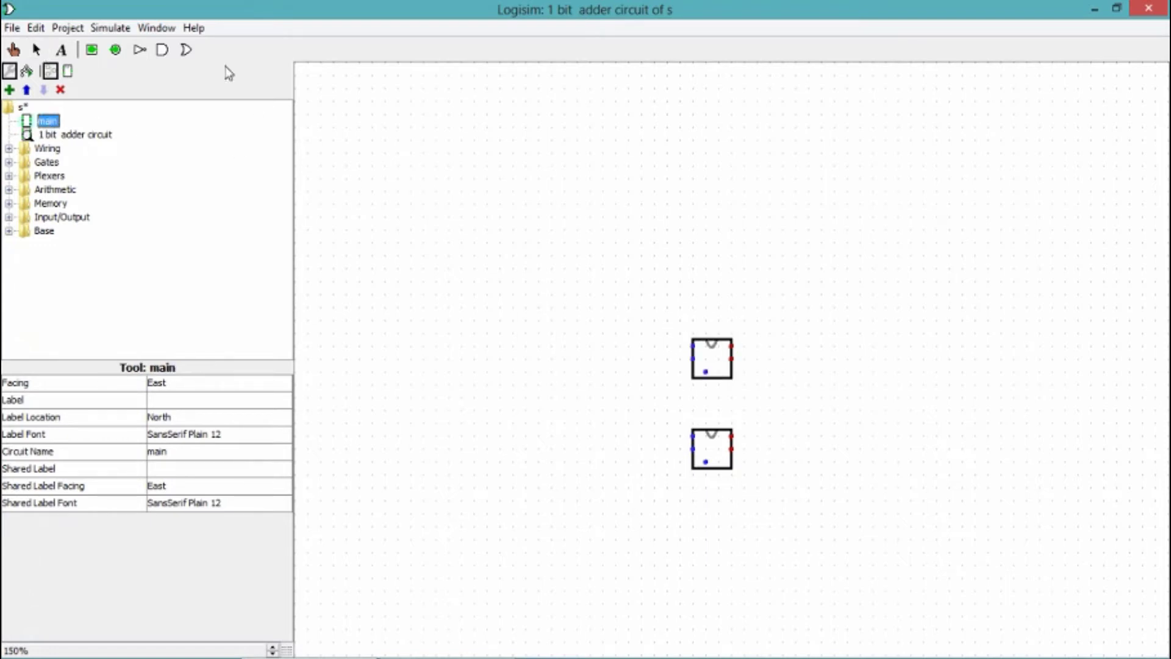
pyautogui.click(729, 255)
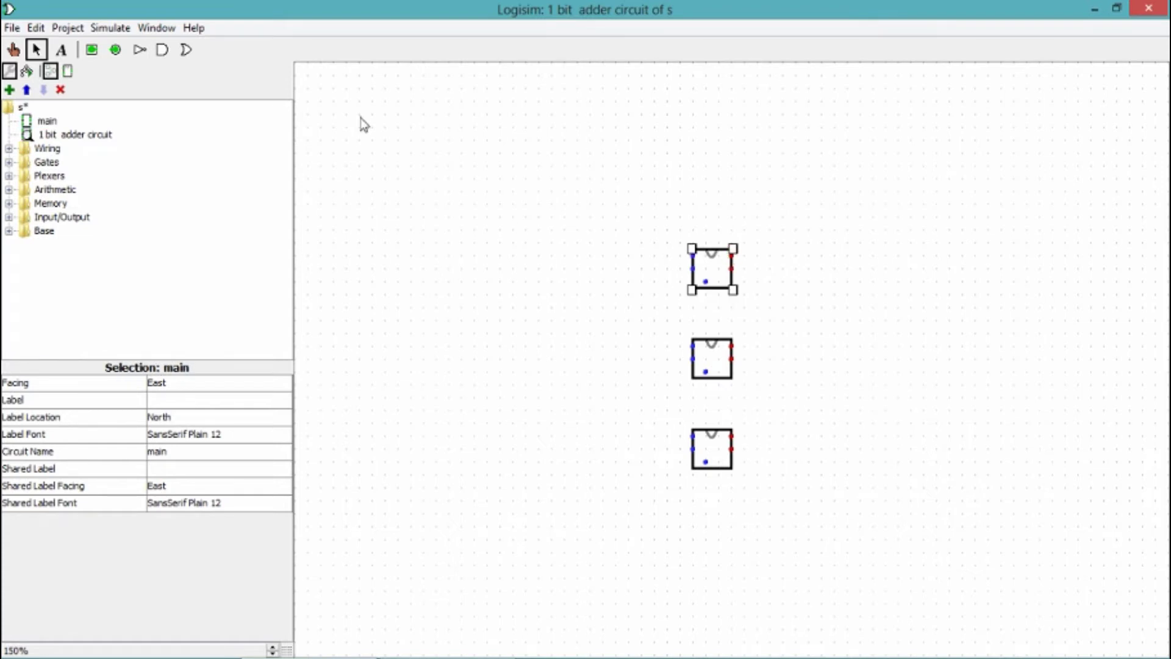
pyautogui.click(50, 120)
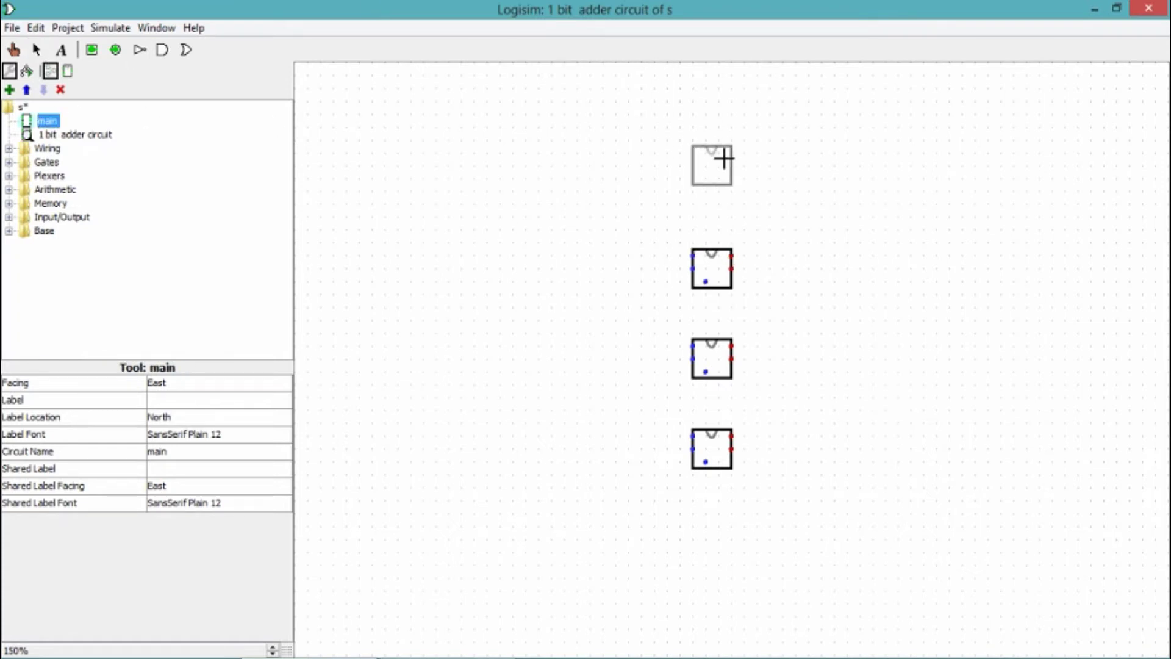
pyautogui.click(731, 165)
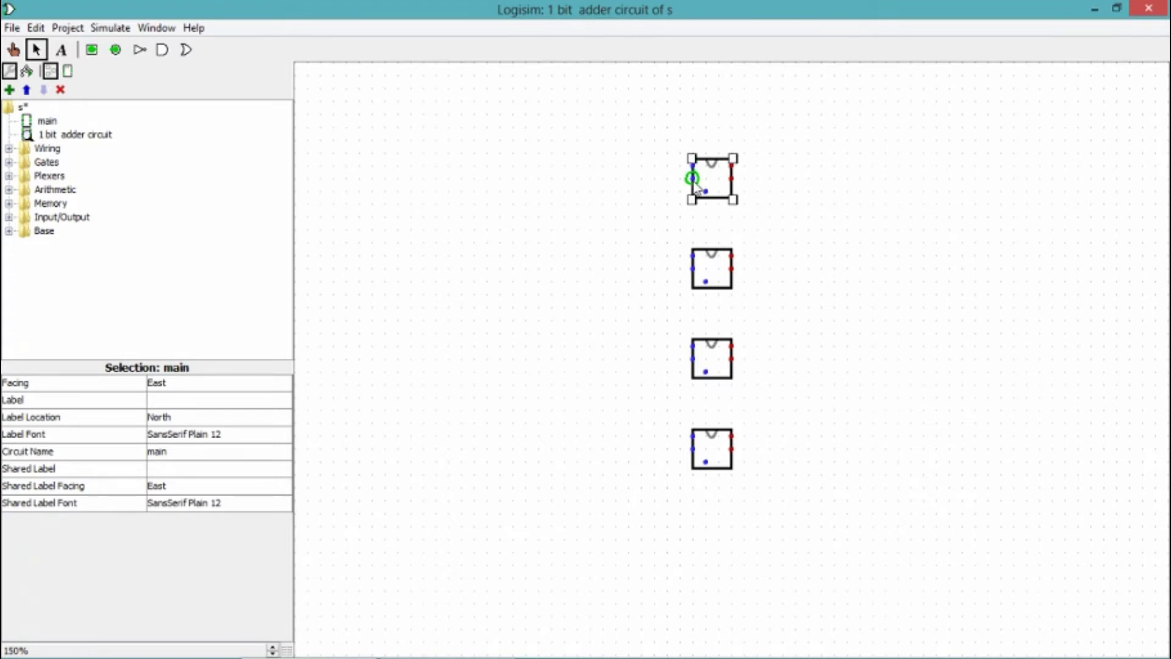
# Wire the second input of each of the four subcircuits to a bundle of parallel line ends at the lower left of the circuit.
pyautogui.click(694, 440)
pyautogui.moveTo(690, 450); pyautogui.dragTo(450, 476)
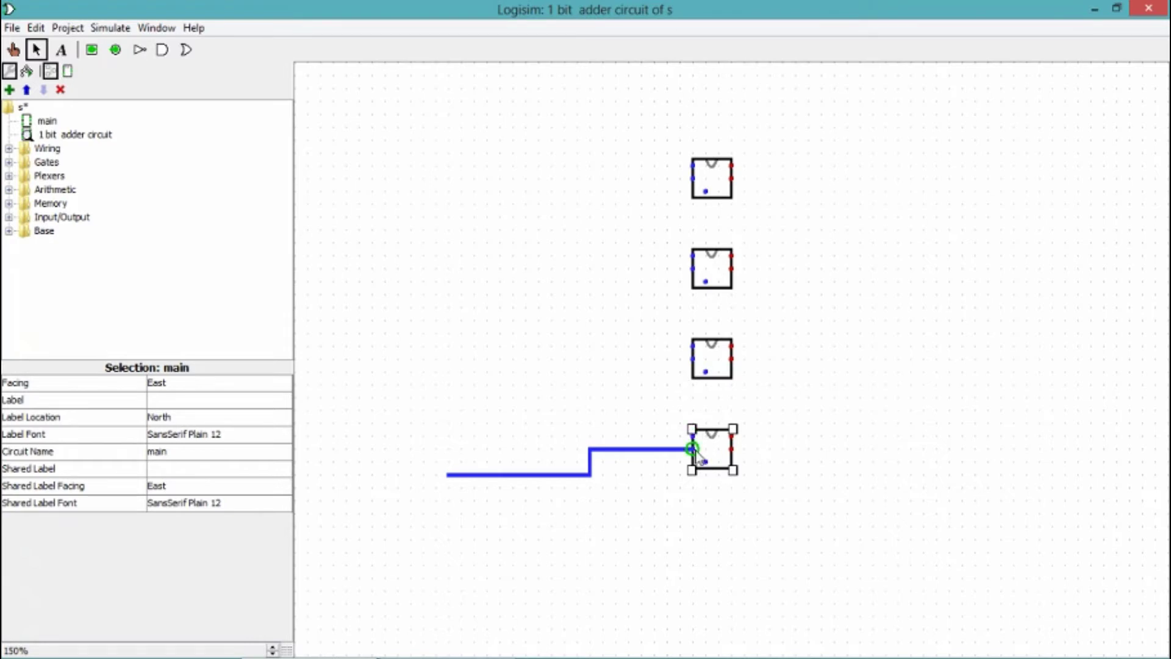
pyautogui.moveTo(693, 358); pyautogui.dragTo(450, 462)
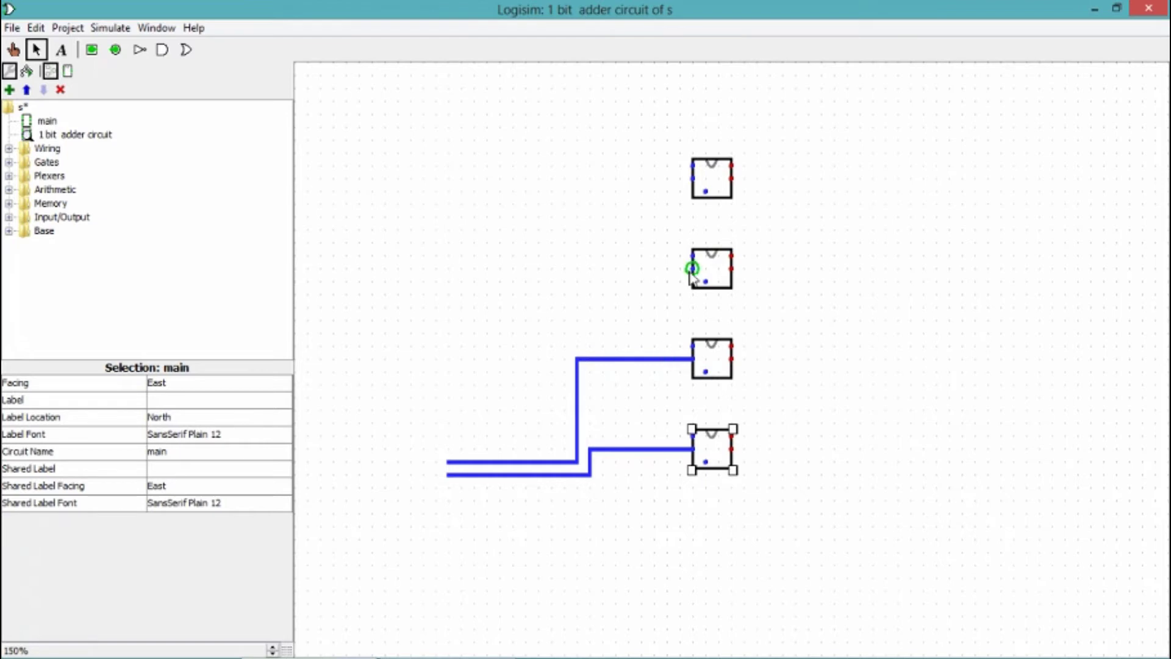
pyautogui.moveTo(693, 268); pyautogui.dragTo(566, 366)
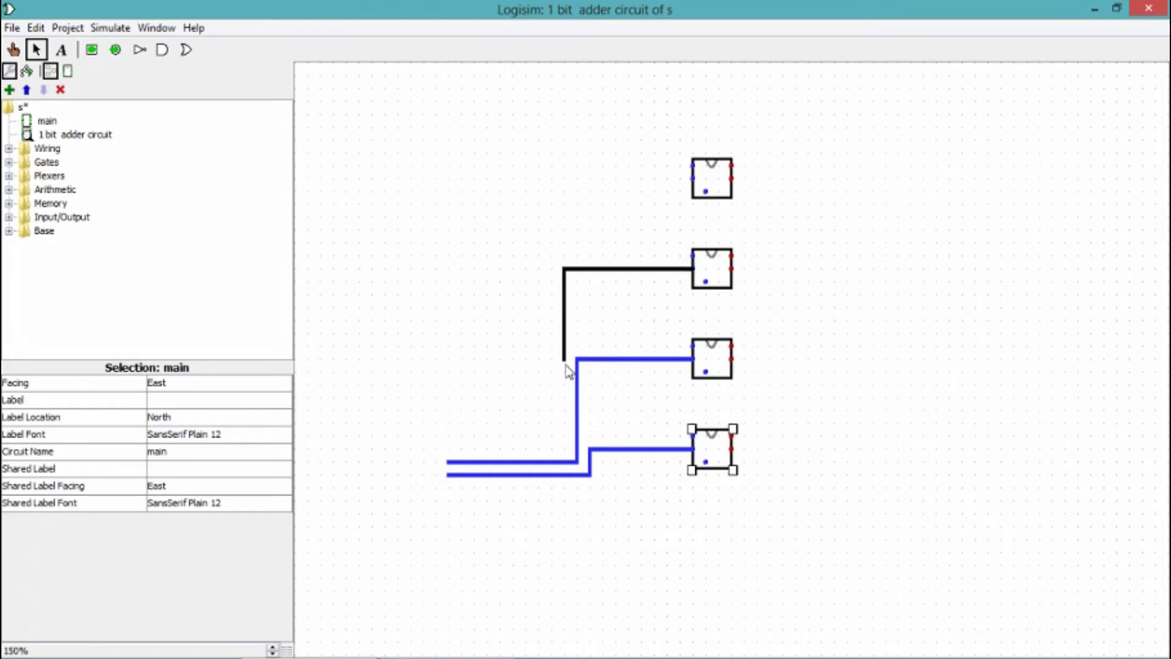
pyautogui.moveTo(562, 453); pyautogui.dragTo(450, 455)
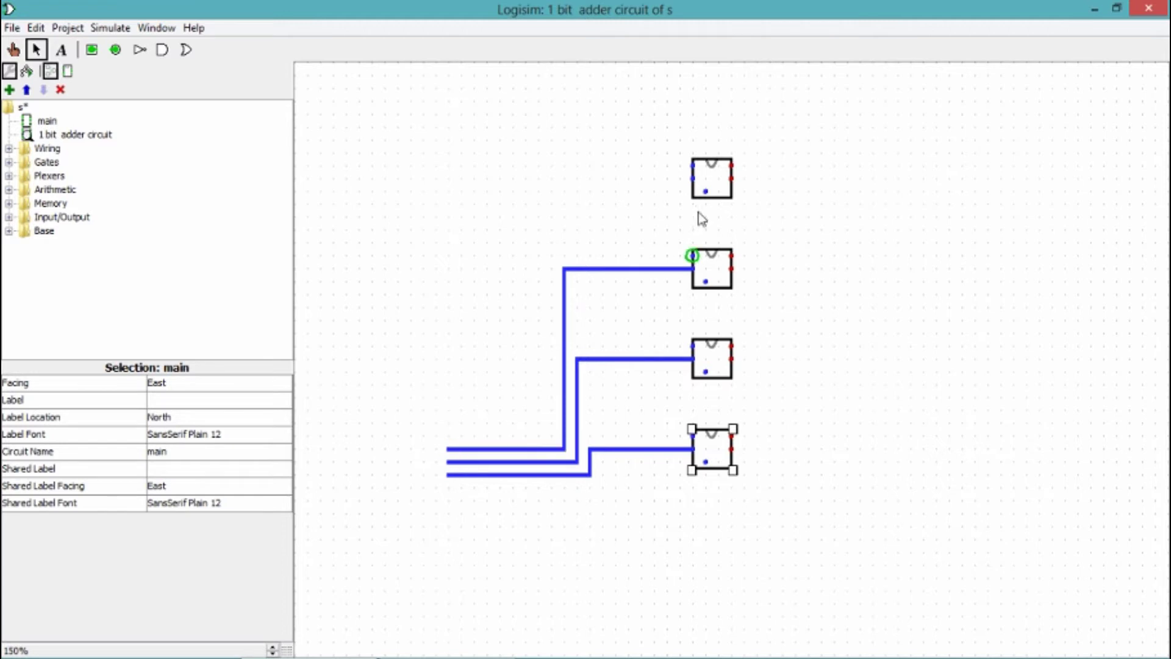
pyautogui.moveTo(693, 179); pyautogui.dragTo(447, 437)
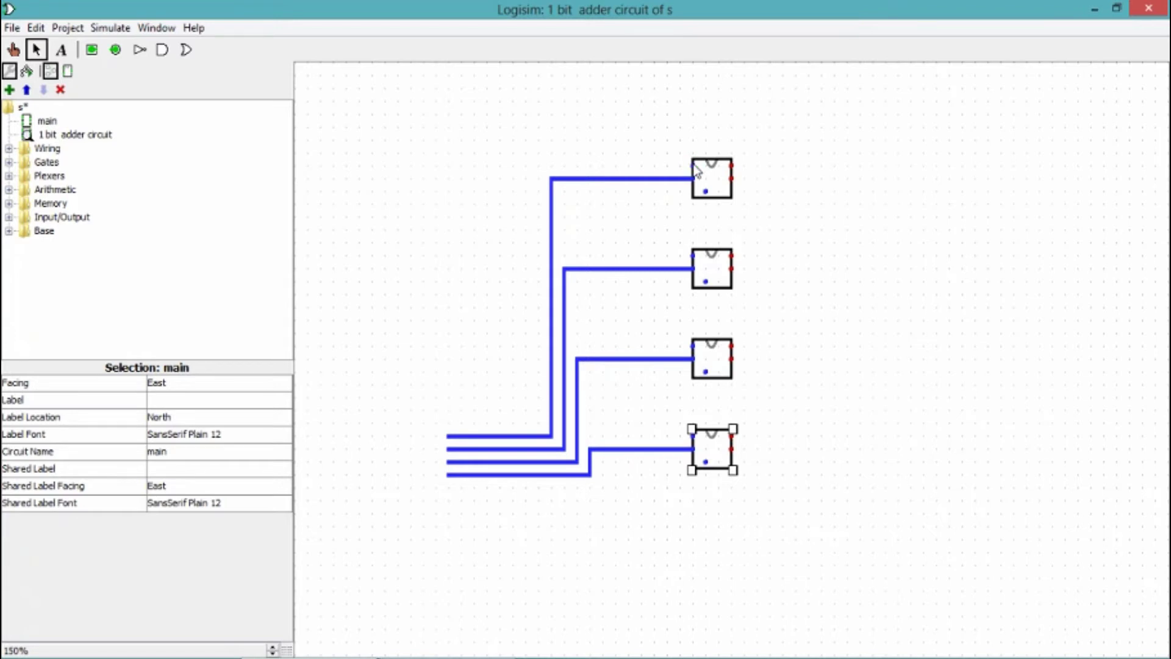
# Wire the first input of each of the four subcircuits to a bundle of parallel line ends at the upper left of the circuit.
pyautogui.moveTo(694, 165); pyautogui.dragTo(435, 127)
pyautogui.click(640, 140)
pyautogui.moveTo(640, 140); pyautogui.dragTo(675, 156)
pyautogui.click(695, 259)
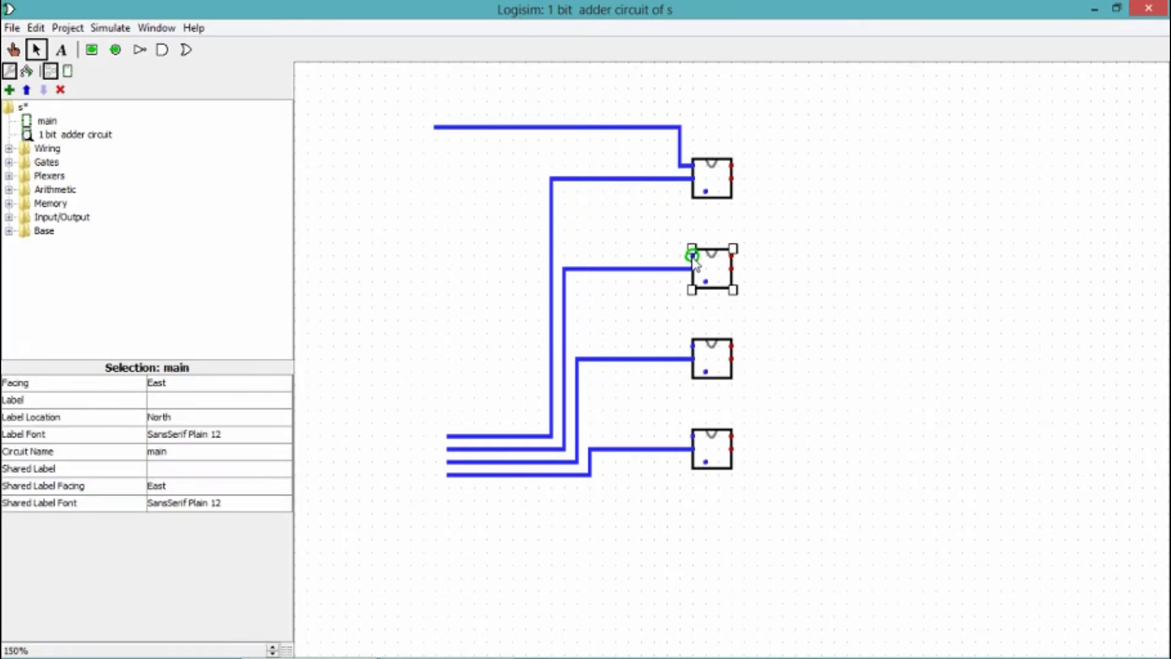
pyautogui.moveTo(692, 255)
pyautogui.mouseDown()
pyautogui.moveTo(673, 242)
pyautogui.moveTo(668, 139)
pyautogui.moveTo(434, 141)
pyautogui.mouseUp()
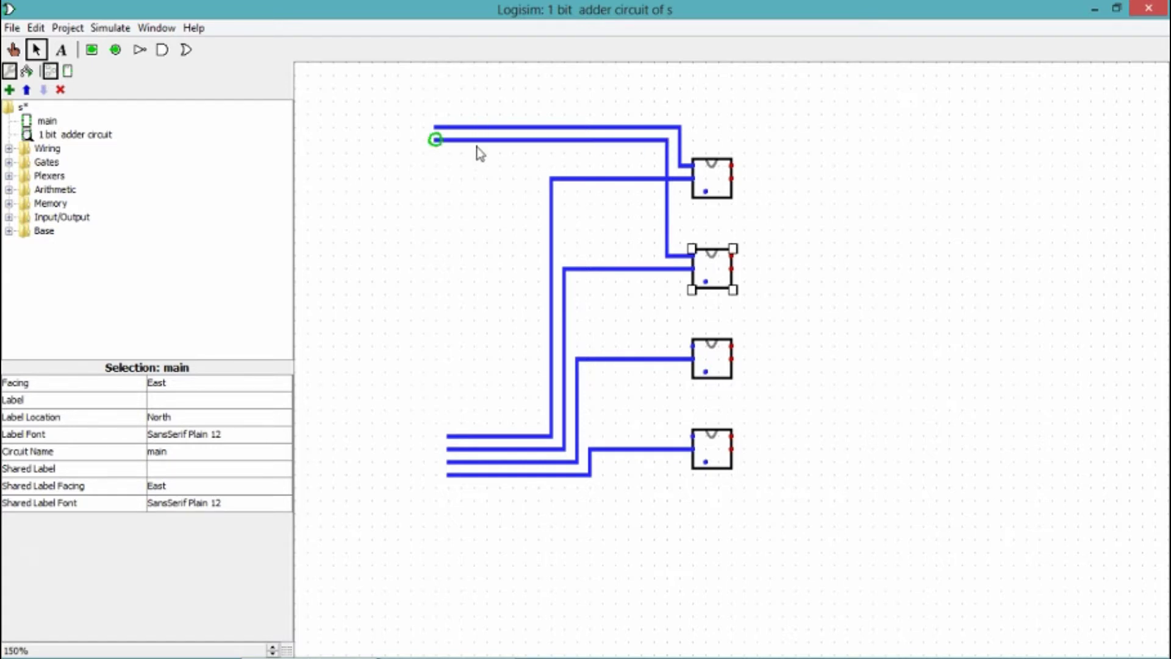
pyautogui.moveTo(693, 345)
pyautogui.mouseDown()
pyautogui.moveTo(654, 345)
pyautogui.moveTo(647, 156)
pyautogui.moveTo(435, 153)
pyautogui.mouseUp()
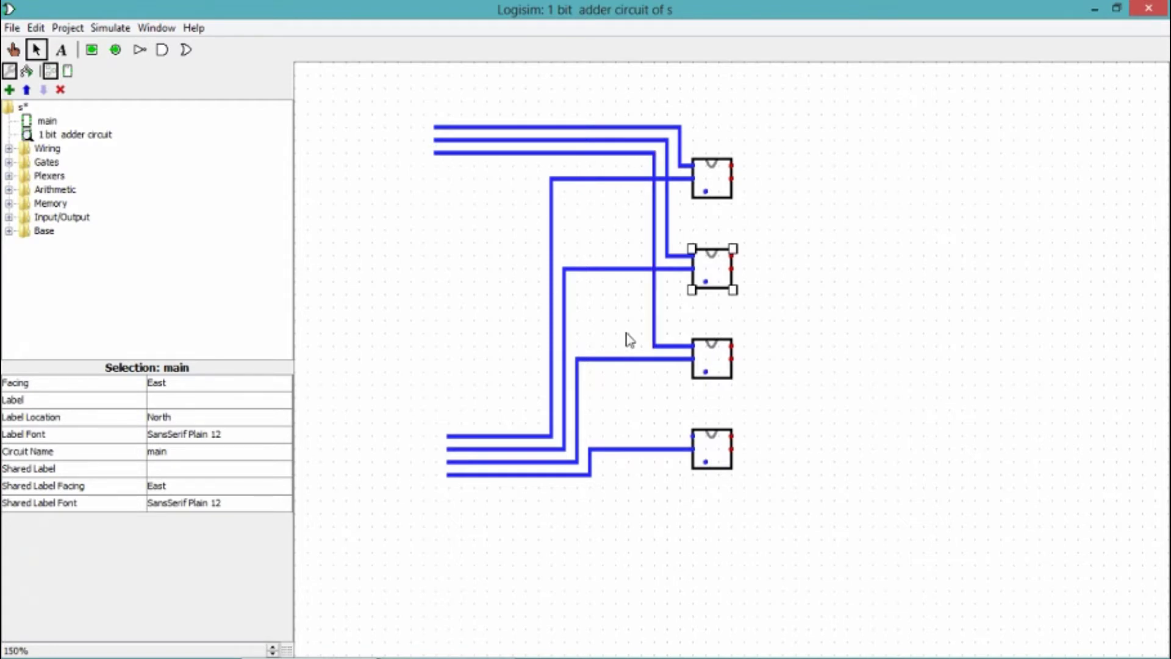
pyautogui.moveTo(693, 436)
pyautogui.mouseDown()
pyautogui.moveTo(640, 436)
pyautogui.moveTo(594, 173)
pyautogui.moveTo(435, 174)
pyautogui.mouseUp()
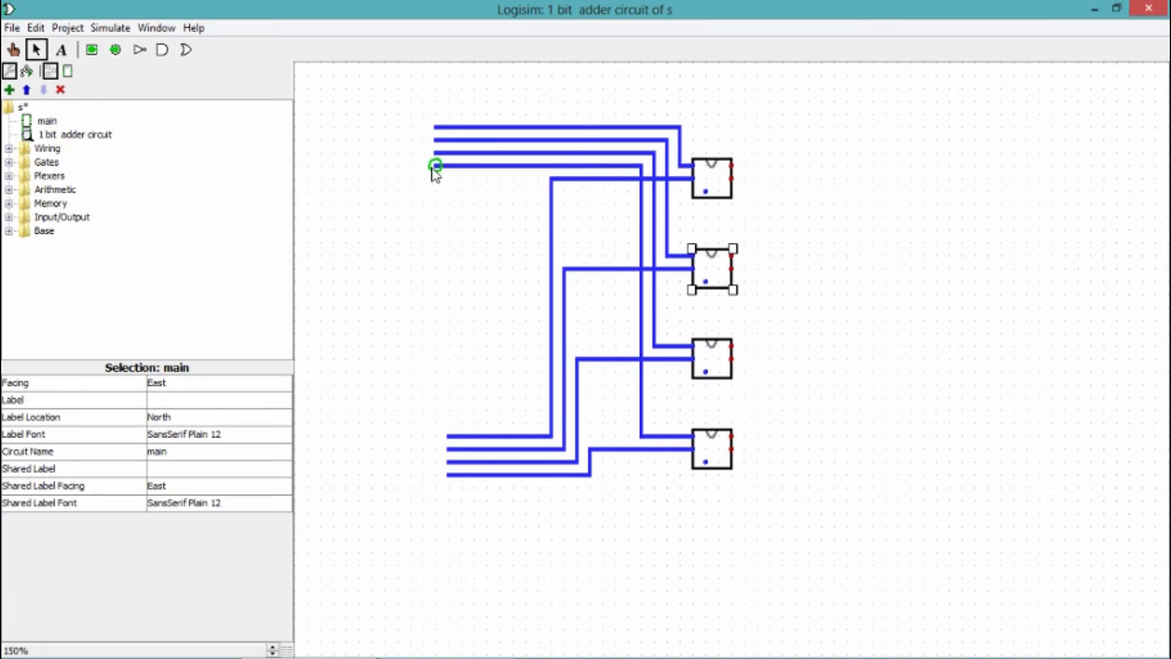
# Shift the four upper horizontal wires up together by one grid step.
pyautogui.moveTo(389, 102); pyautogui.dragTo(682, 170)
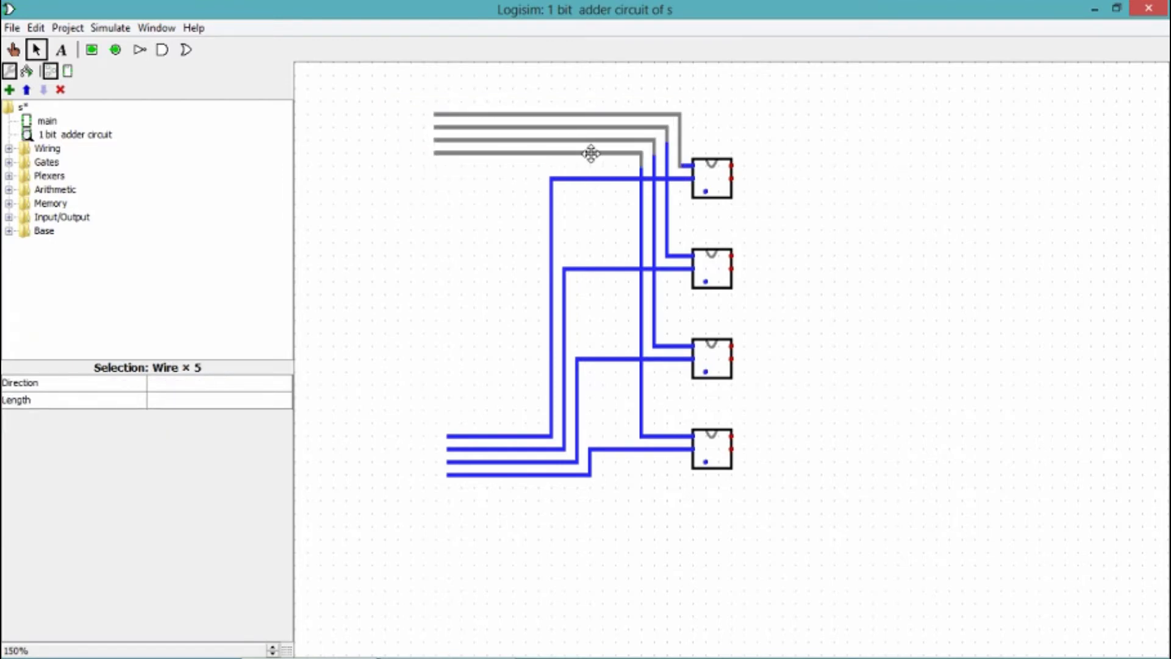
pyautogui.moveTo(591, 153); pyautogui.dragTo(593, 160)
pyautogui.click(496, 259)
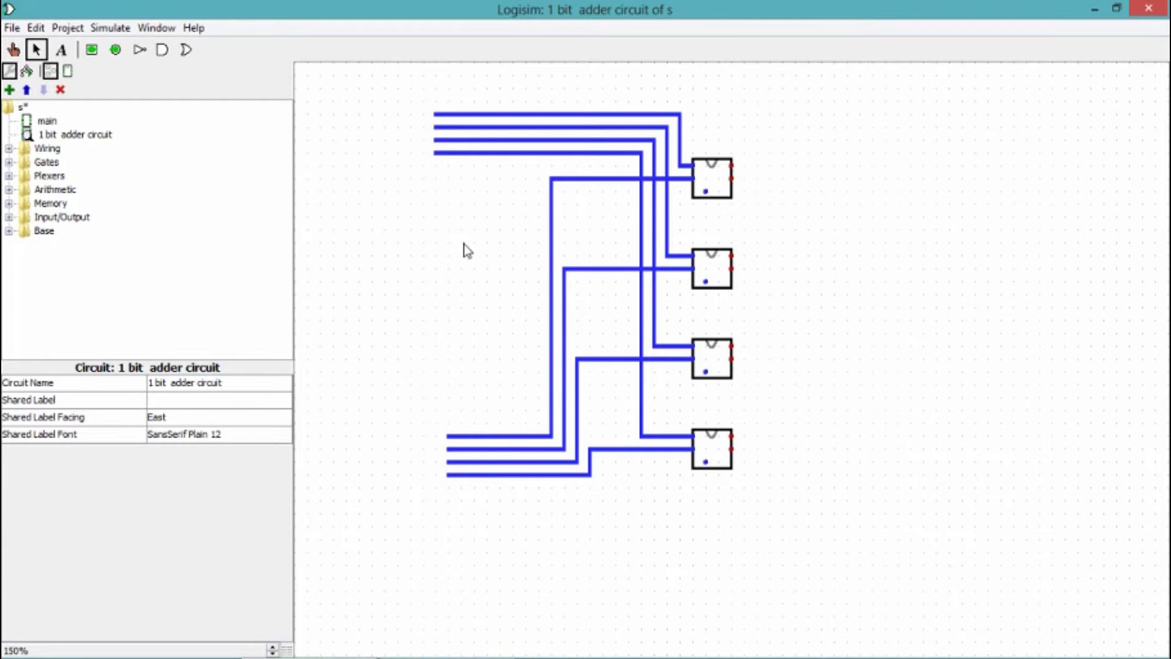
pyautogui.click(491, 116)
pyautogui.click(497, 105)
pyautogui.click(488, 114)
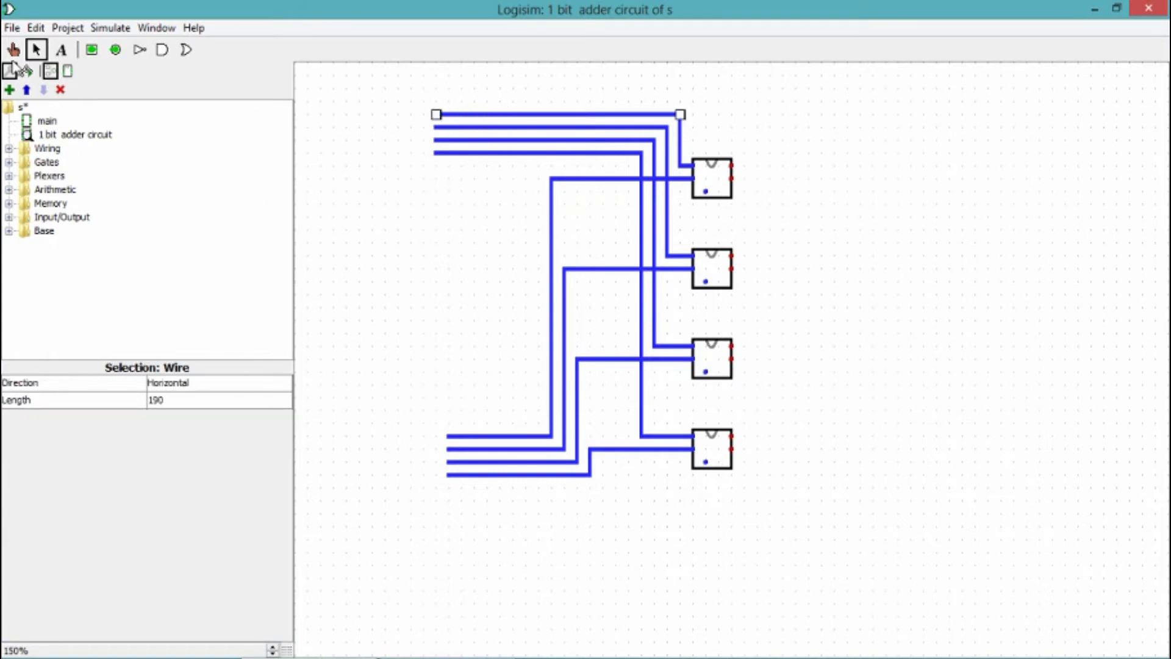
# Place four one-bit input pins stacked in a column beside the upper bundle of parallel line ends.
pyautogui.click(92, 49)
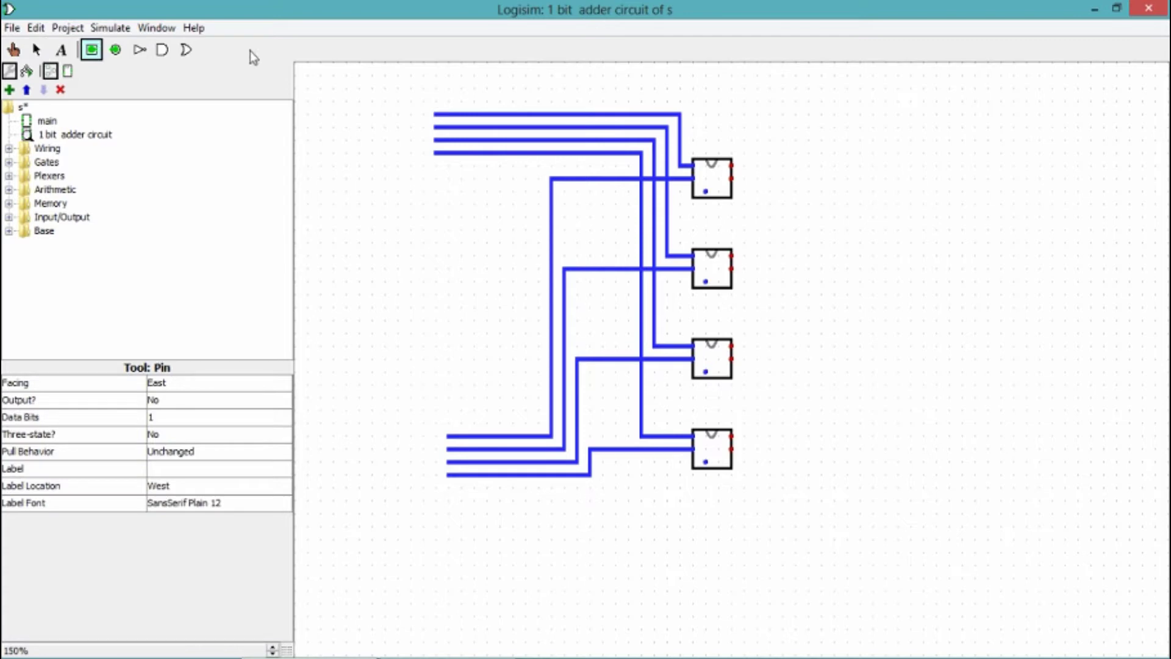
pyautogui.click(399, 102)
pyautogui.click(93, 50)
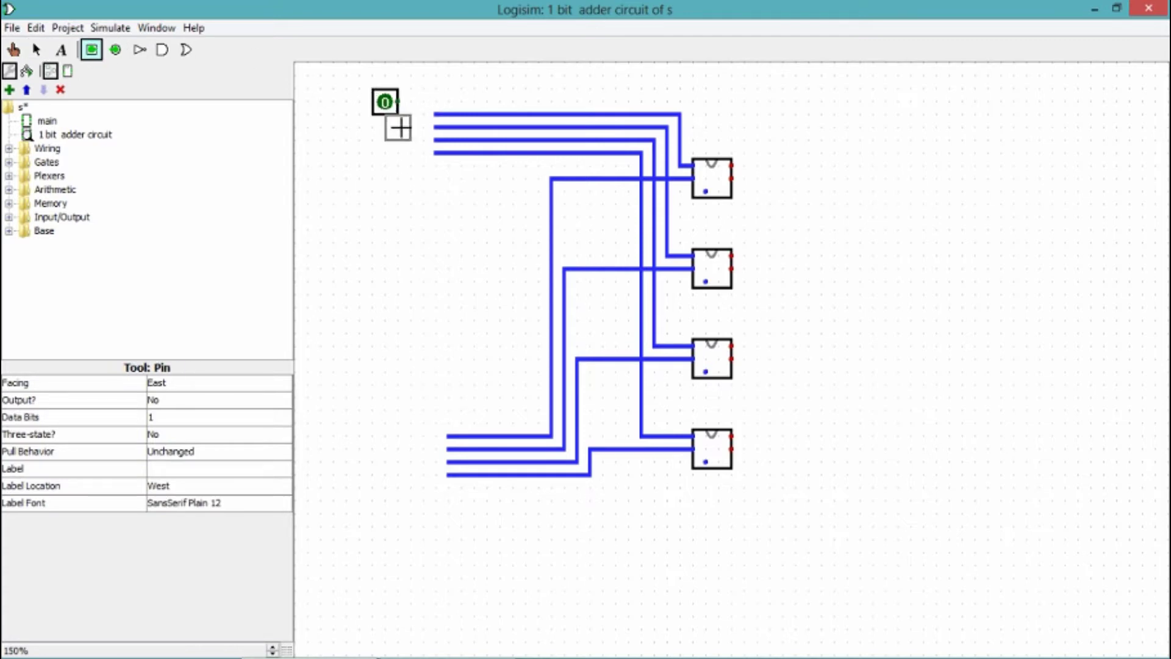
pyautogui.click(397, 128)
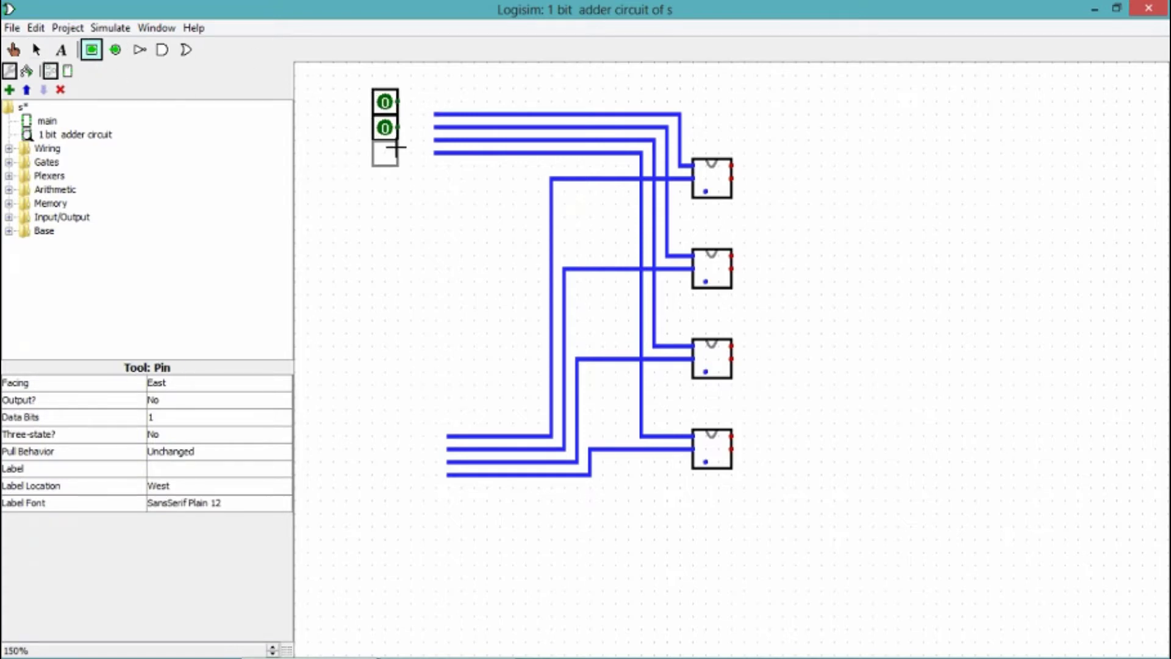
pyautogui.click(397, 153)
pyautogui.click(92, 50)
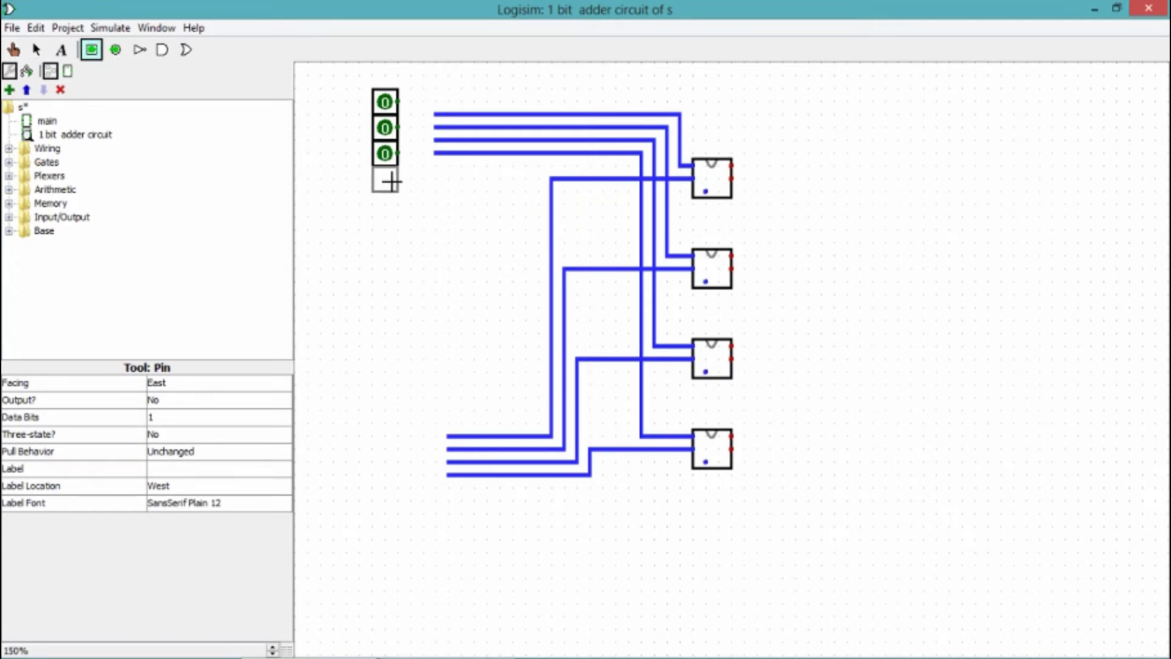
pyautogui.click(398, 179)
# Duplicate the column of four input pins and position the copy beside the lower bundle of line ends.
pyautogui.click(36, 50)
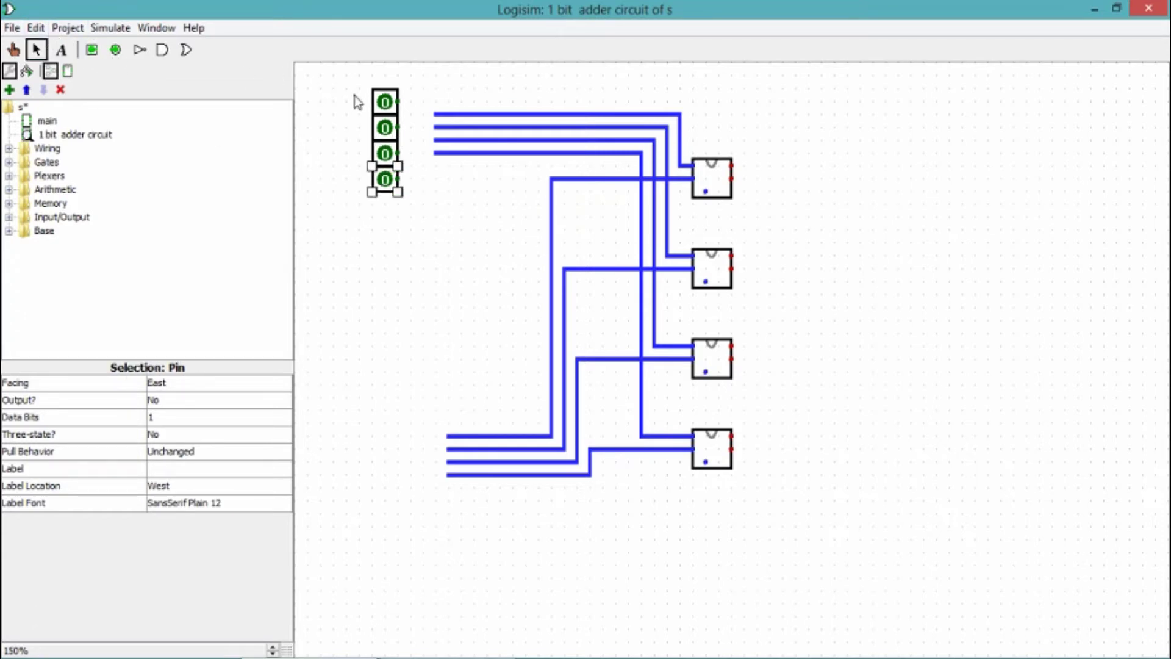
pyautogui.moveTo(350, 81); pyautogui.dragTo(391, 504)
pyautogui.hotkey('ctrl', 'd')
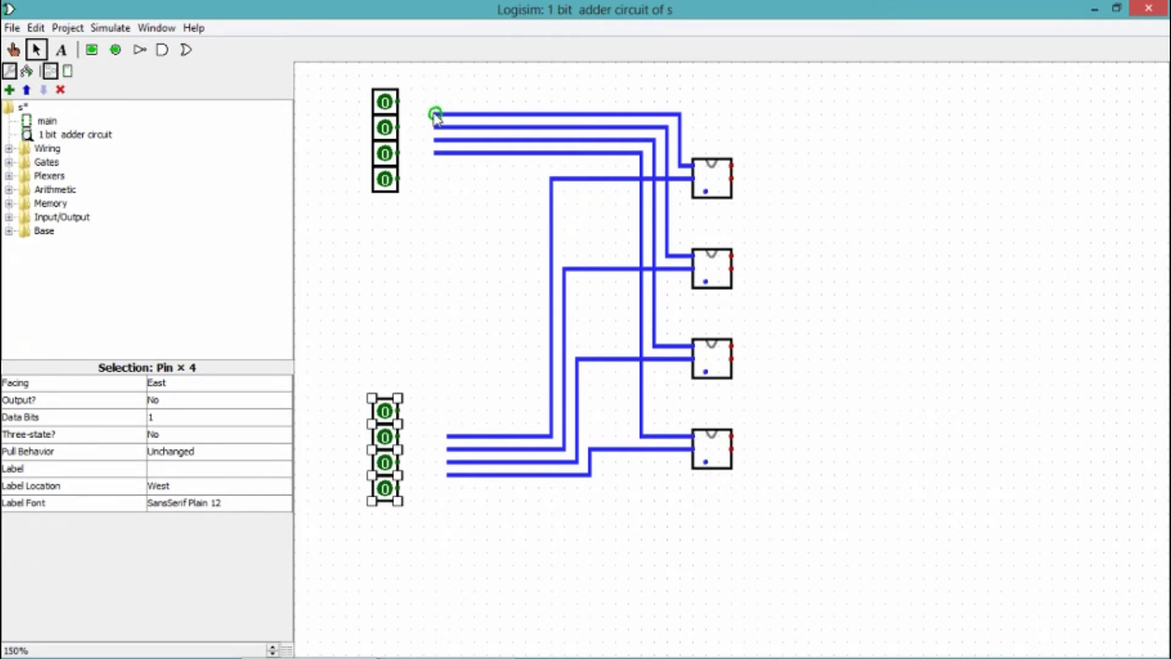
# Wire the eight input pins to the upper and lower bundles, and lead a wire out from the lowest subcircuit's carry input.
pyautogui.moveTo(422, 102); pyautogui.dragTo(399, 179)
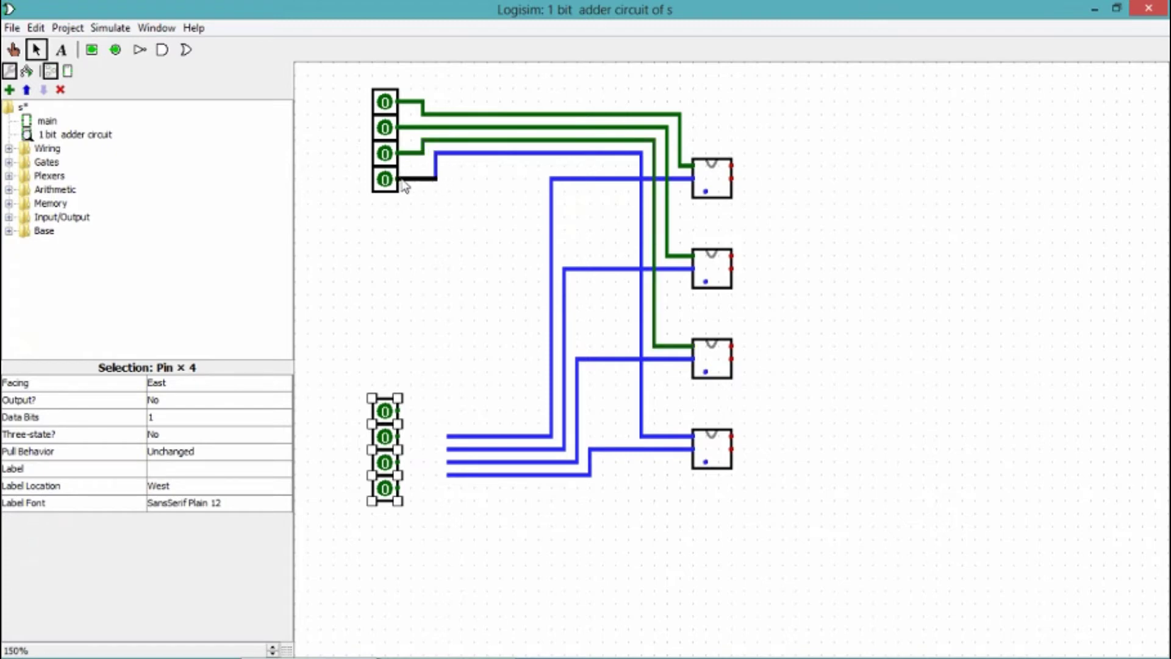
pyautogui.moveTo(451, 434); pyautogui.dragTo(397, 417)
pyautogui.moveTo(448, 450); pyautogui.dragTo(398, 489)
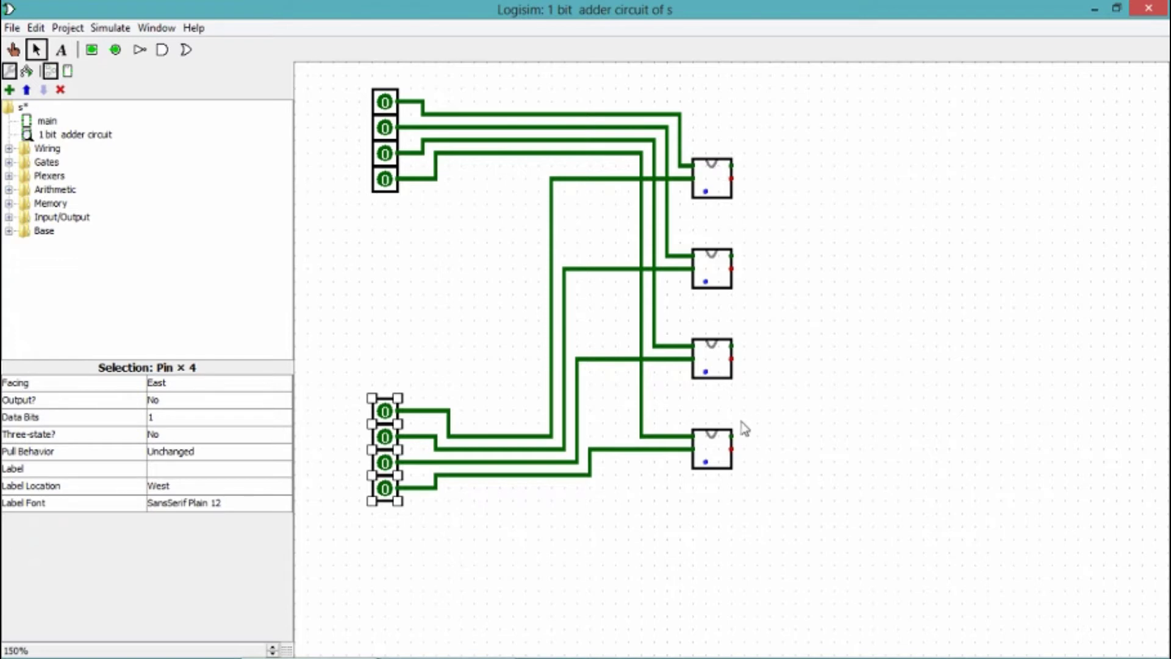
pyautogui.moveTo(707, 464); pyautogui.dragTo(524, 514)
pyautogui.click(117, 50)
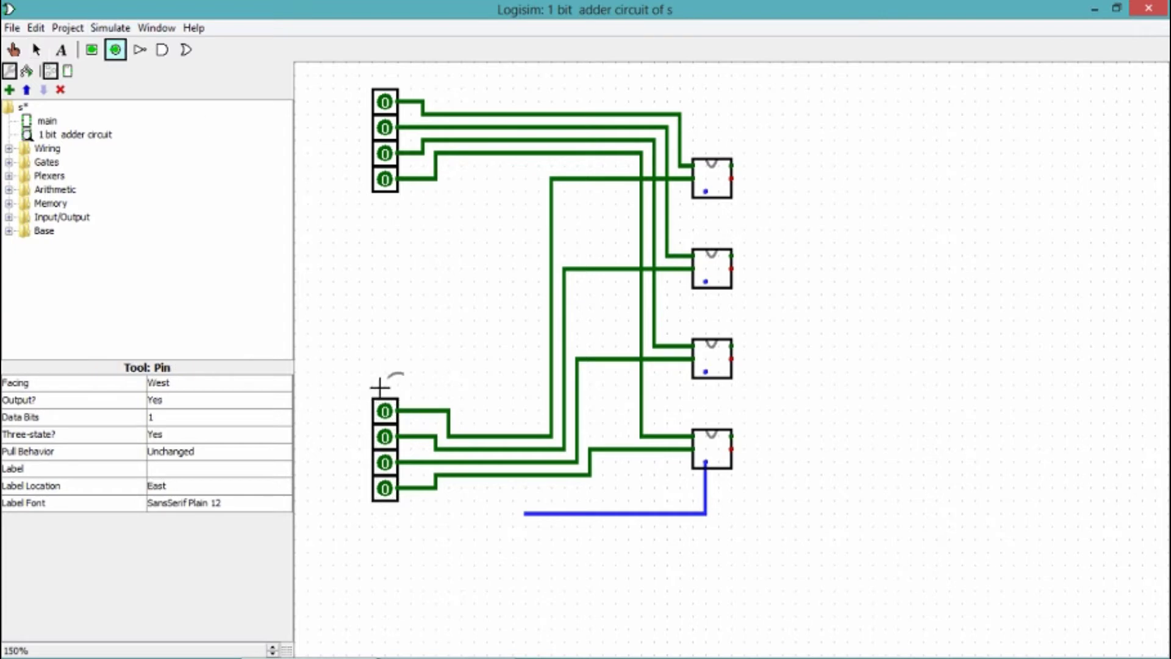
pyautogui.click(499, 513)
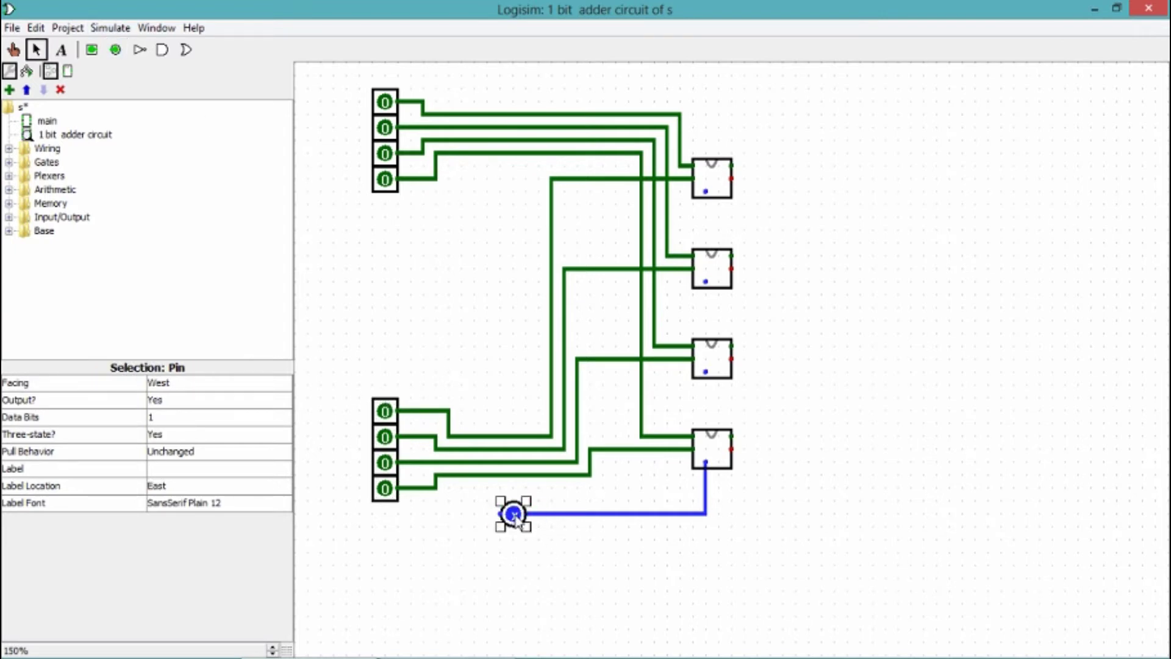
pyautogui.press('Delete')
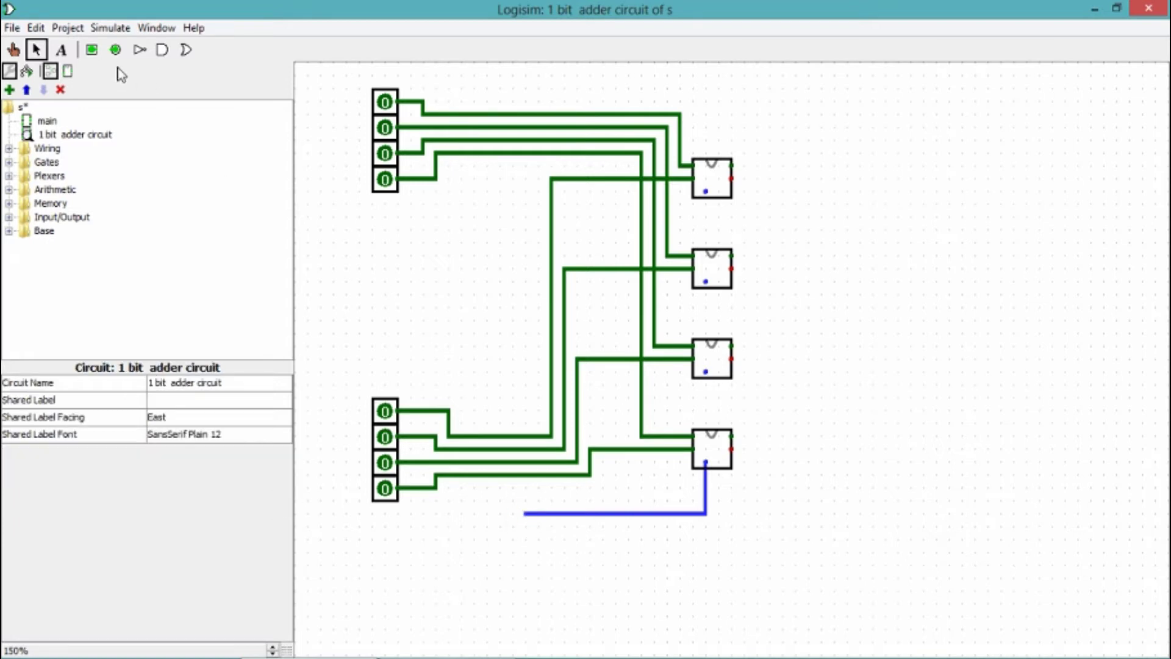
# Place an input pin on the free end of the lowest subcircuit's carry-in wire.
pyautogui.click(91, 50)
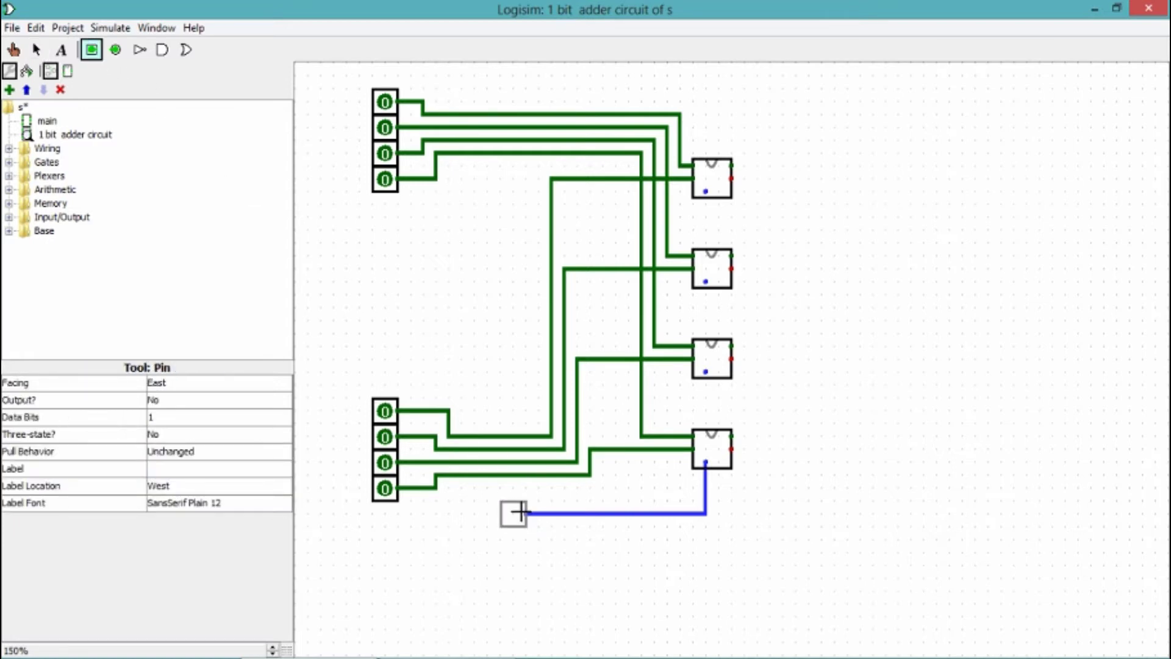
pyautogui.click(520, 511)
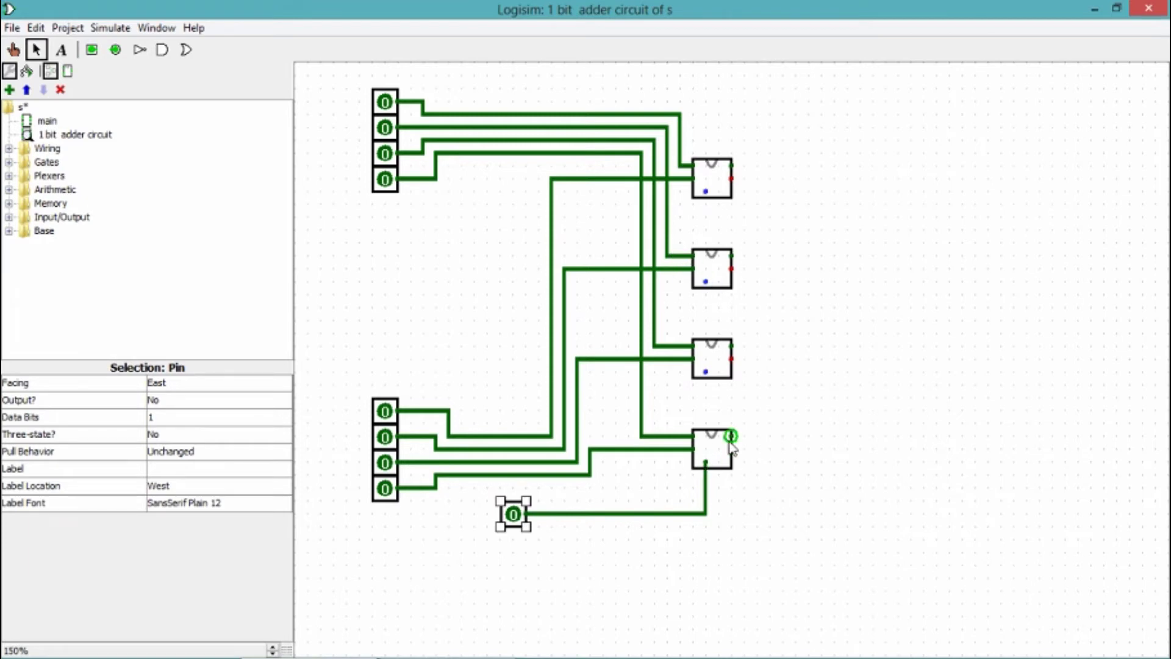
# Chain each subcircuit's carry output to the carry input above it, and end the top carry wire in an output pin.
pyautogui.moveTo(730, 437); pyautogui.dragTo(705, 283)
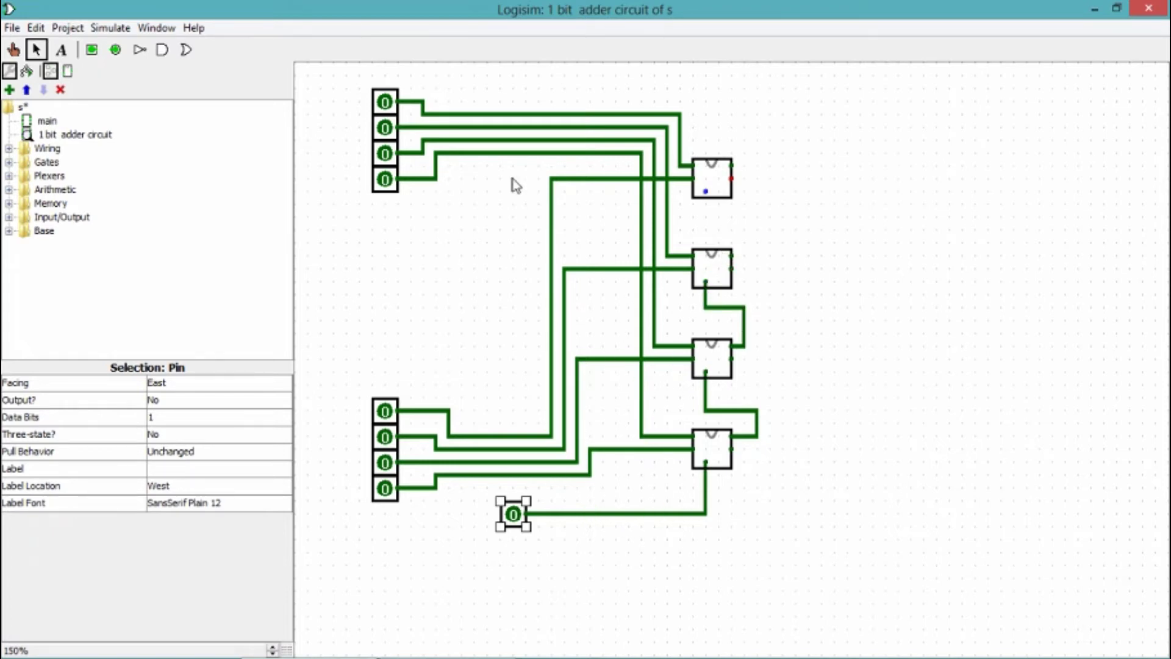
pyautogui.moveTo(732, 256); pyautogui.dragTo(810, 165)
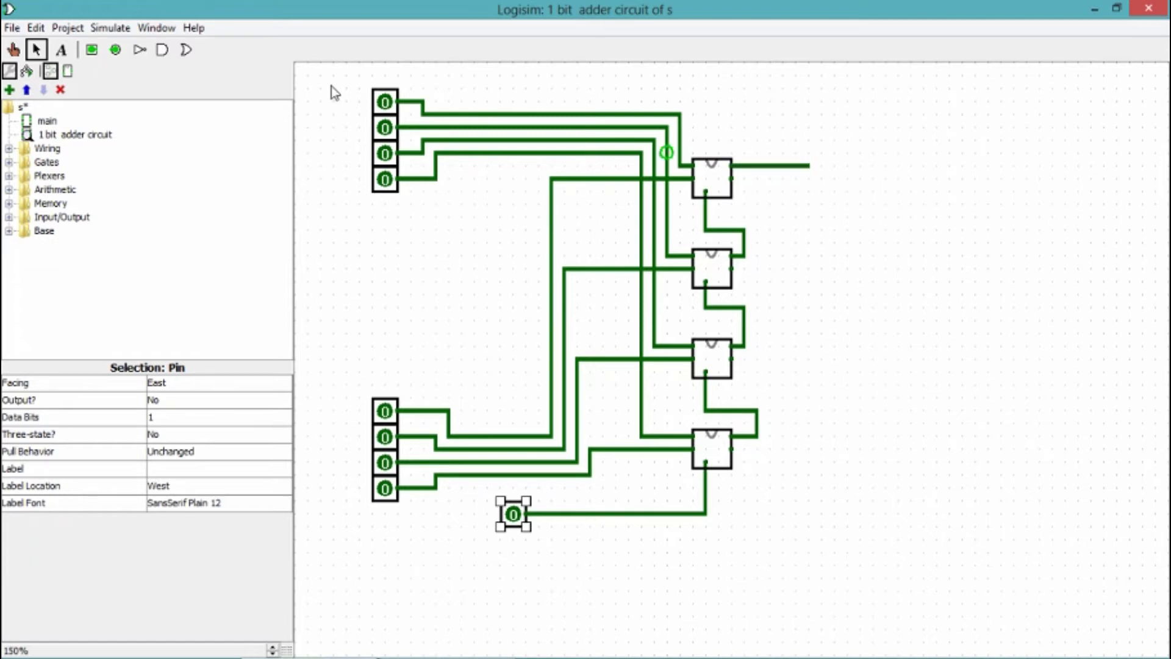
pyautogui.click(91, 50)
pyautogui.click(115, 49)
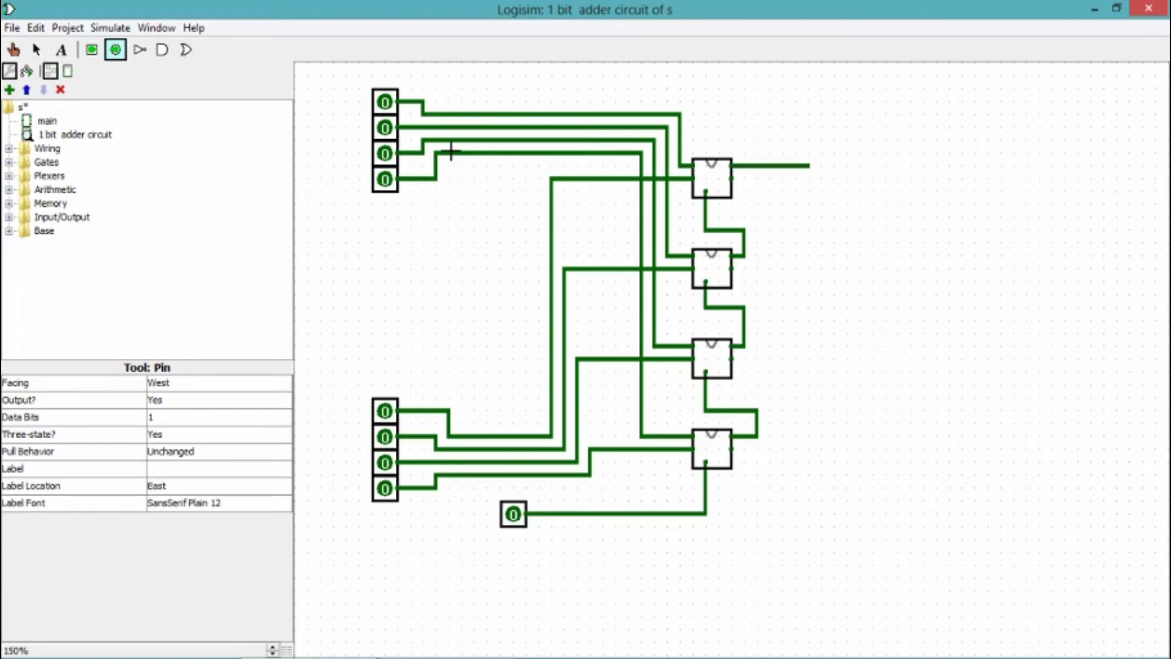
pyautogui.click(809, 166)
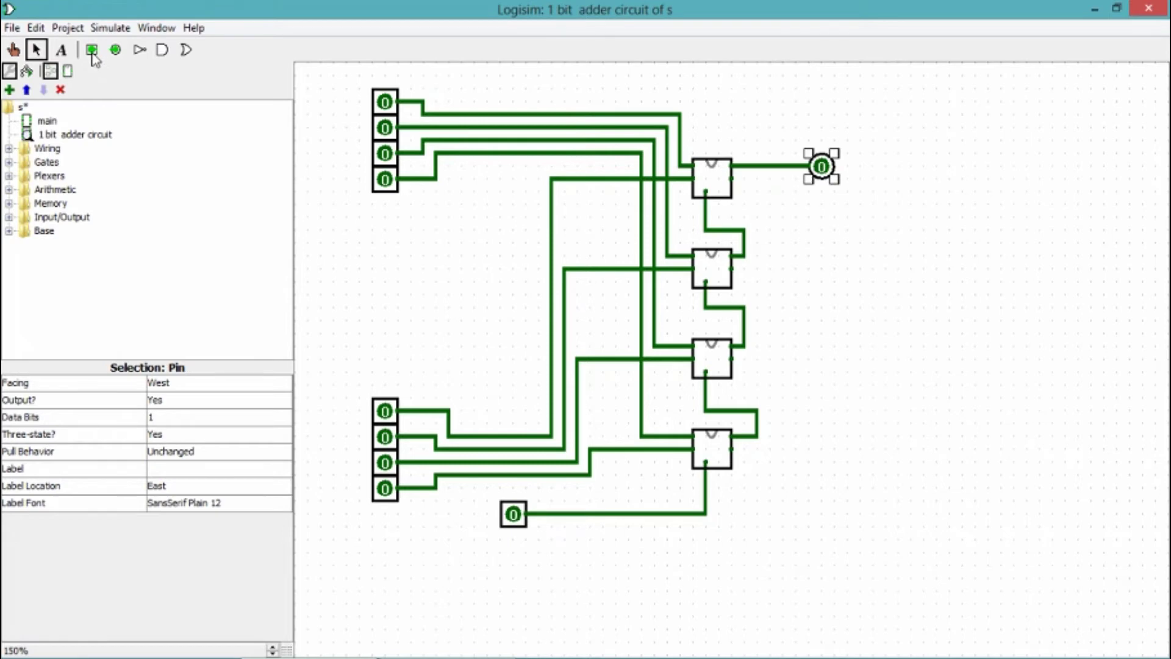
# Wire the second output of all four subcircuits to a bundle of parallel line ends below the carry output pin.
pyautogui.moveTo(731, 178); pyautogui.dragTo(848, 231)
pyautogui.moveTo(732, 268)
pyautogui.mouseDown()
pyautogui.moveTo(812, 270)
pyautogui.moveTo(825, 262)
pyautogui.moveTo(822, 242)
pyautogui.moveTo(848, 243)
pyautogui.mouseUp()
pyautogui.moveTo(732, 360); pyautogui.dragTo(846, 255)
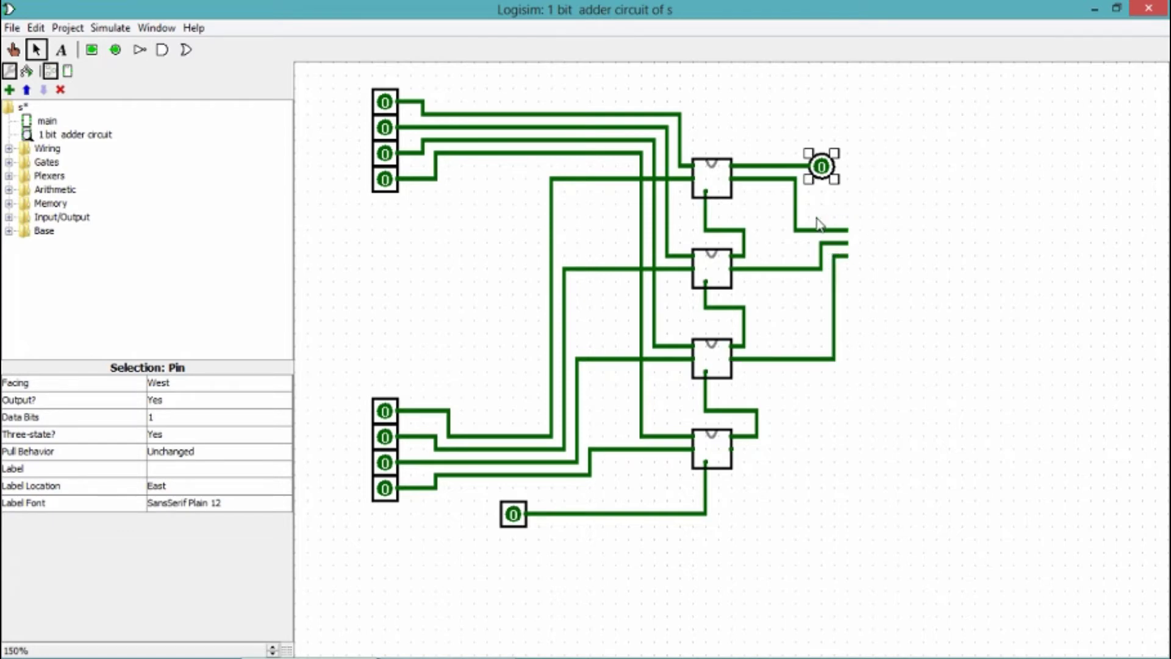
pyautogui.moveTo(816, 218); pyautogui.dragTo(872, 256)
pyautogui.click(853, 239)
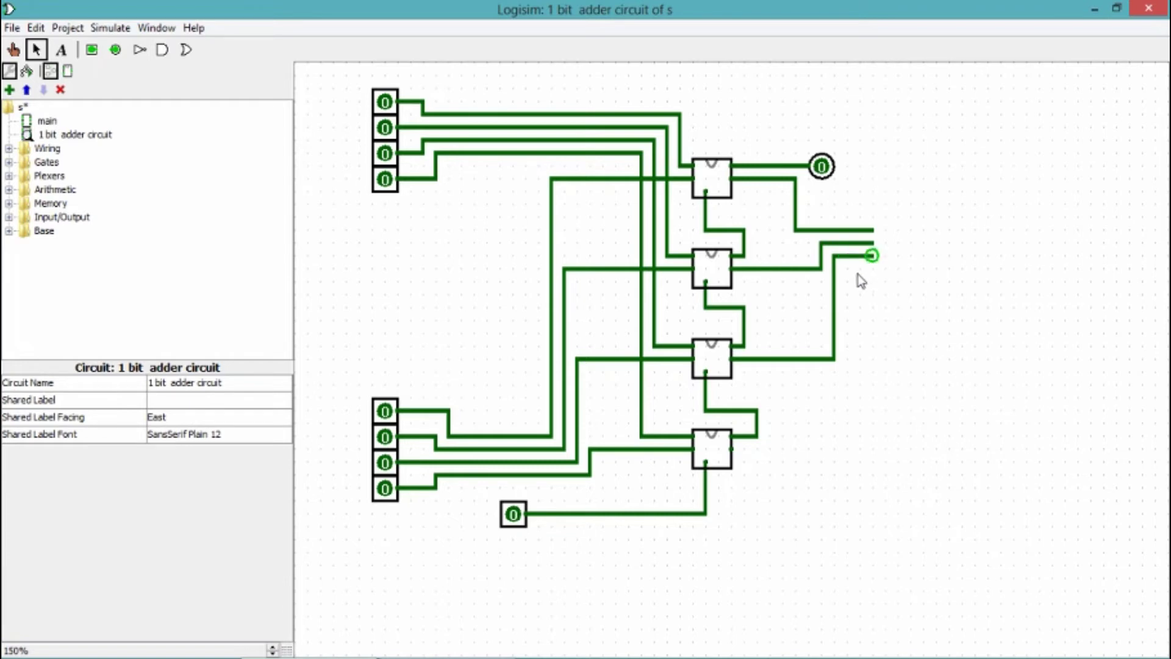
pyautogui.moveTo(731, 449); pyautogui.dragTo(873, 268)
# Place four output pins in a vertical column beside the bundle of sum output line ends.
pyautogui.click(115, 50)
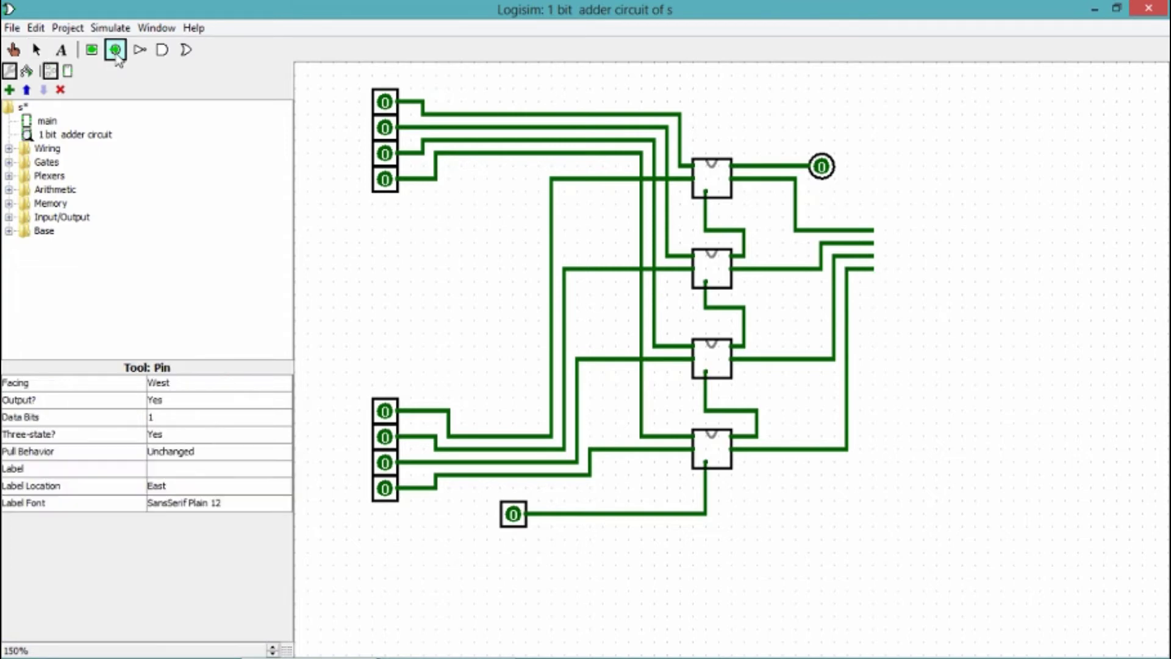
pyautogui.click(900, 219)
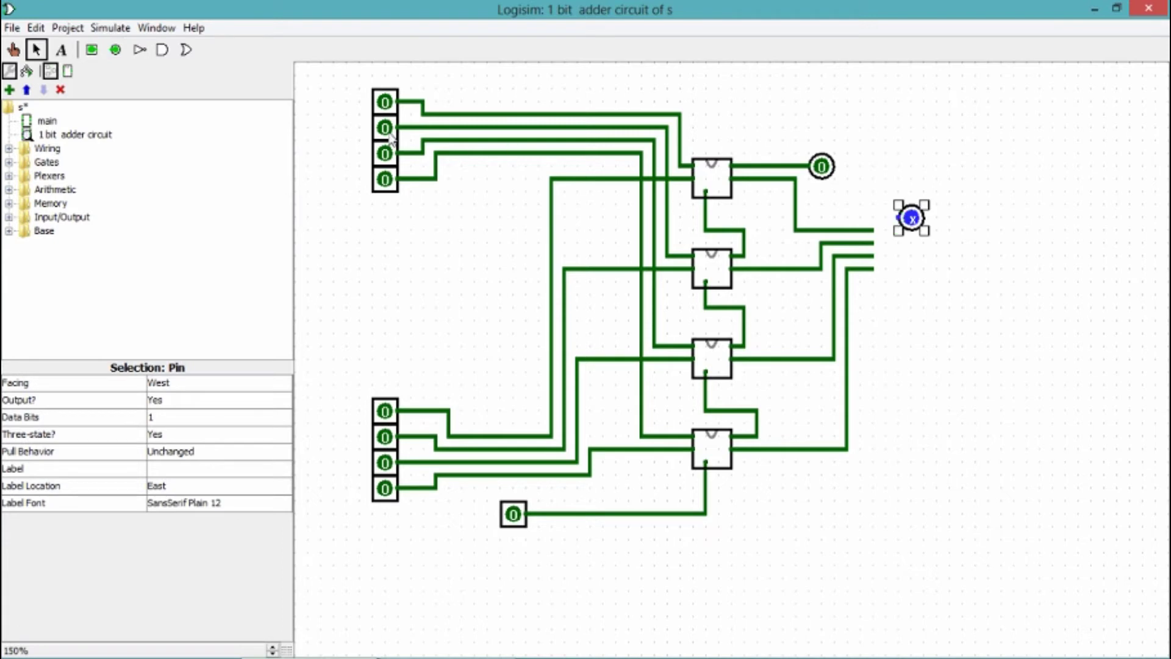
pyautogui.click(116, 49)
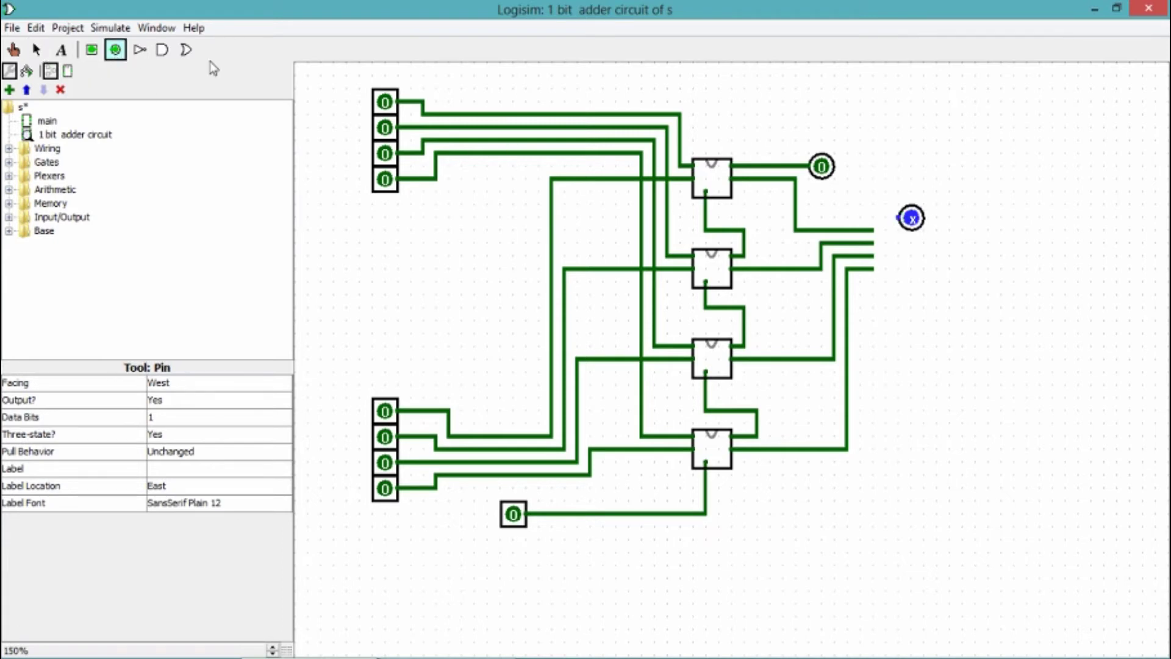
pyautogui.click(901, 257)
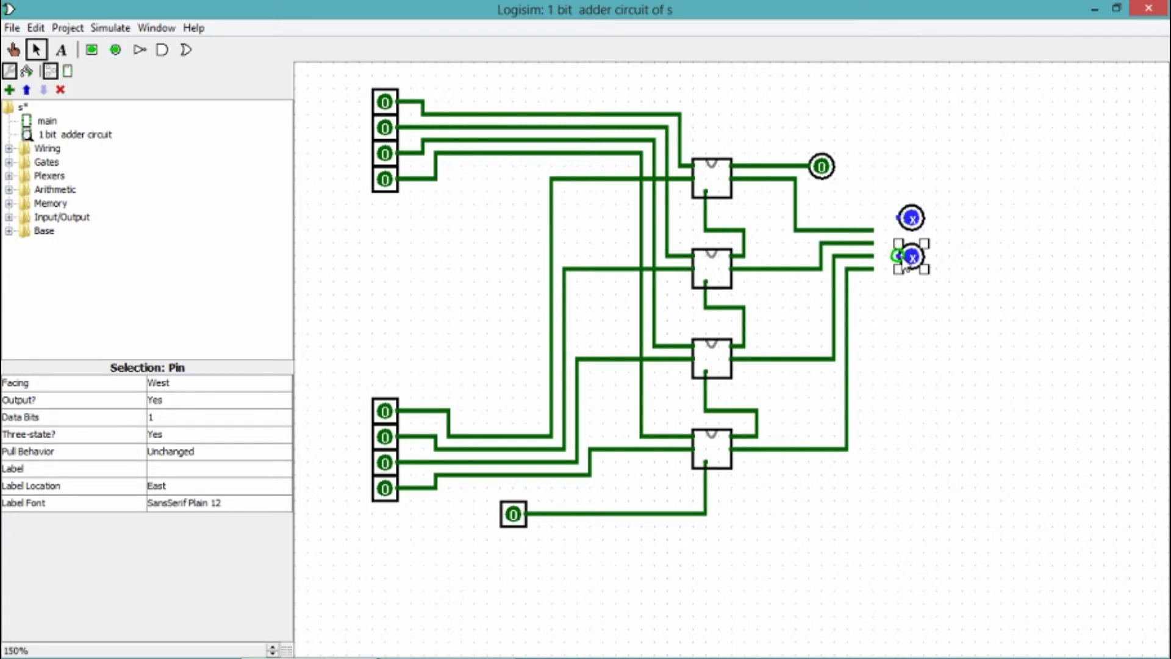
pyautogui.click(115, 49)
pyautogui.click(901, 295)
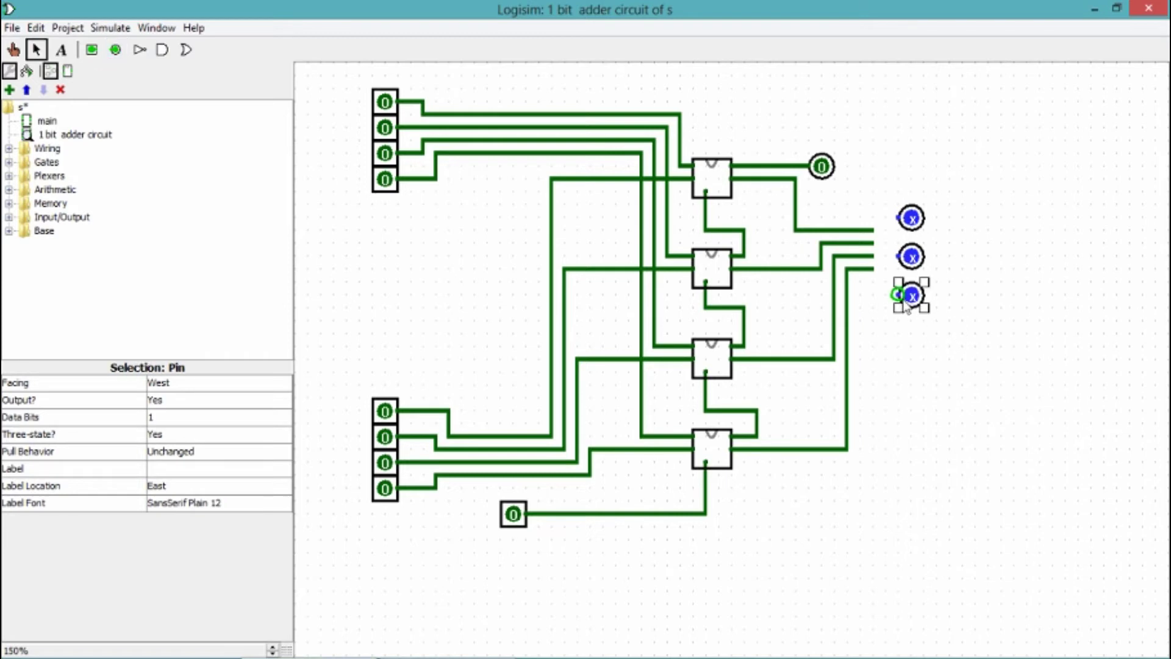
pyautogui.click(115, 49)
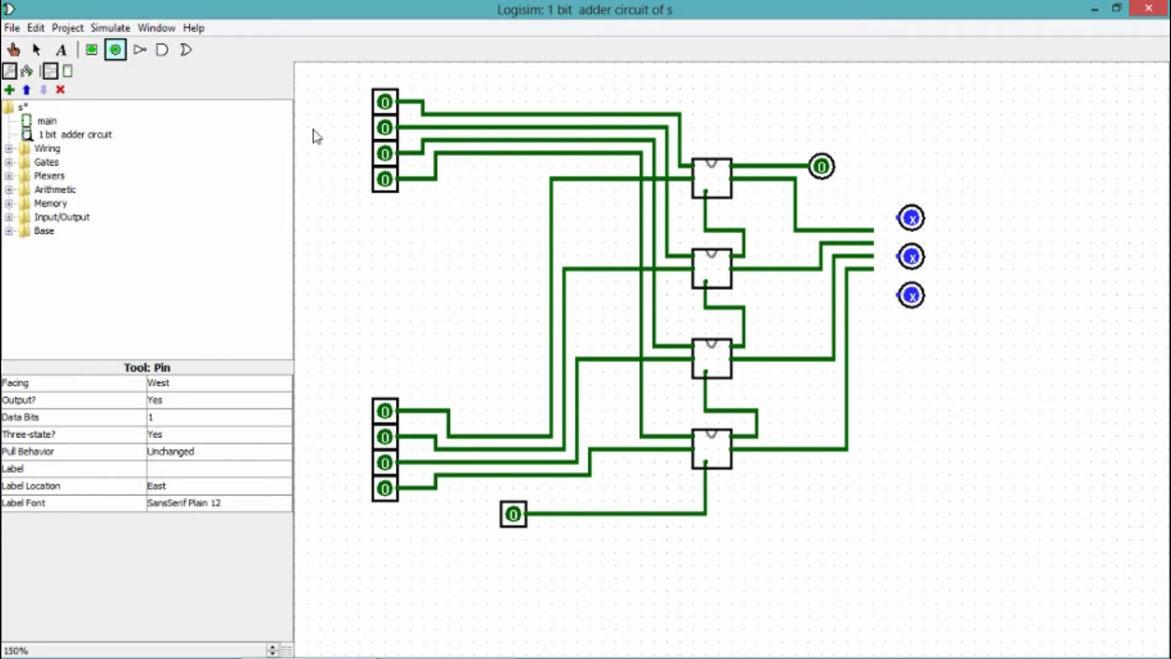
pyautogui.click(903, 345)
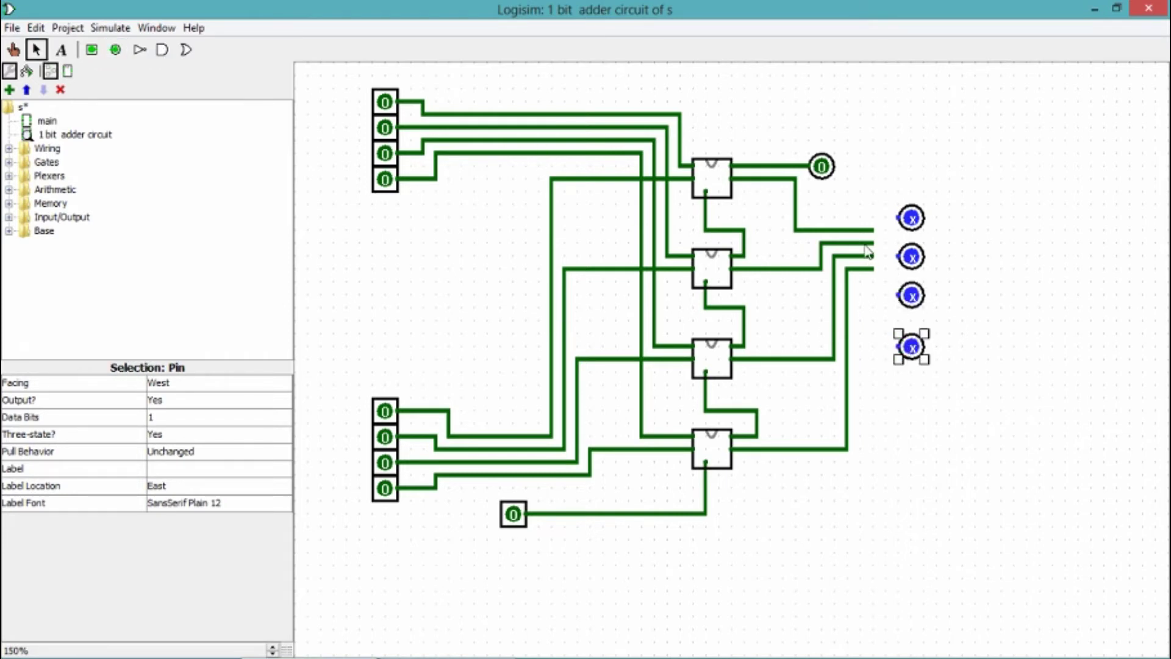
# Wire the four sum lines to the four output pins in order from top to bottom.
pyautogui.moveTo(872, 226); pyautogui.dragTo(900, 346)
pyautogui.moveTo(872, 255); pyautogui.dragTo(899, 296)
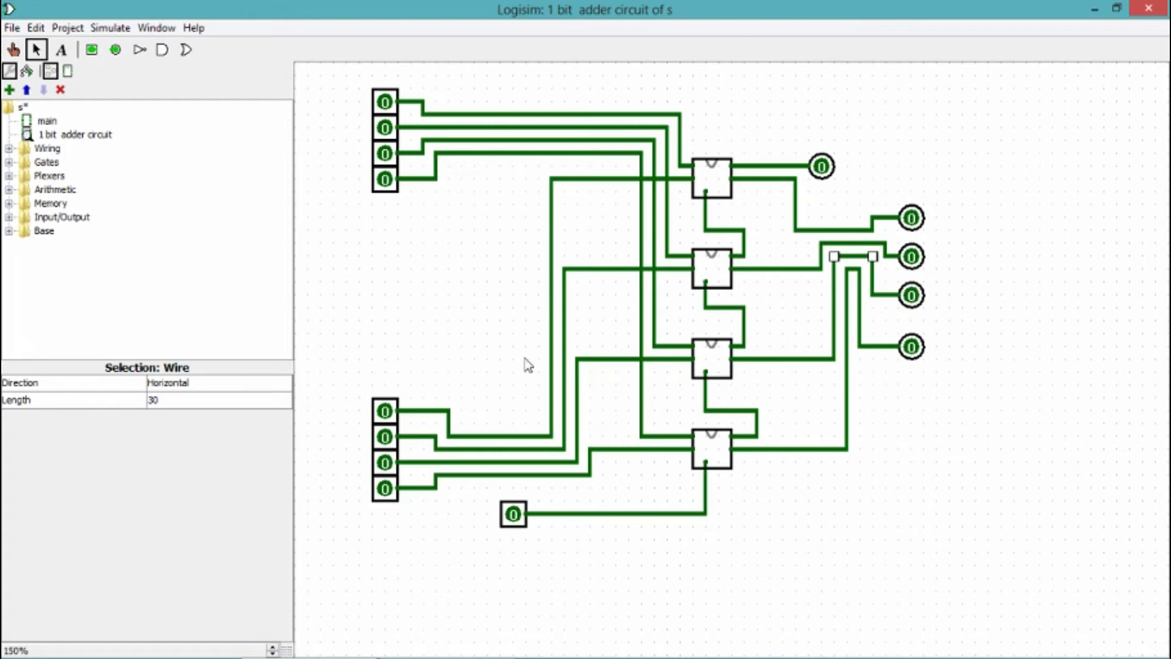
# Simulate the adder with 0001 on the upper input pins and 0001 on the lower input pins.
pyautogui.click(14, 50)
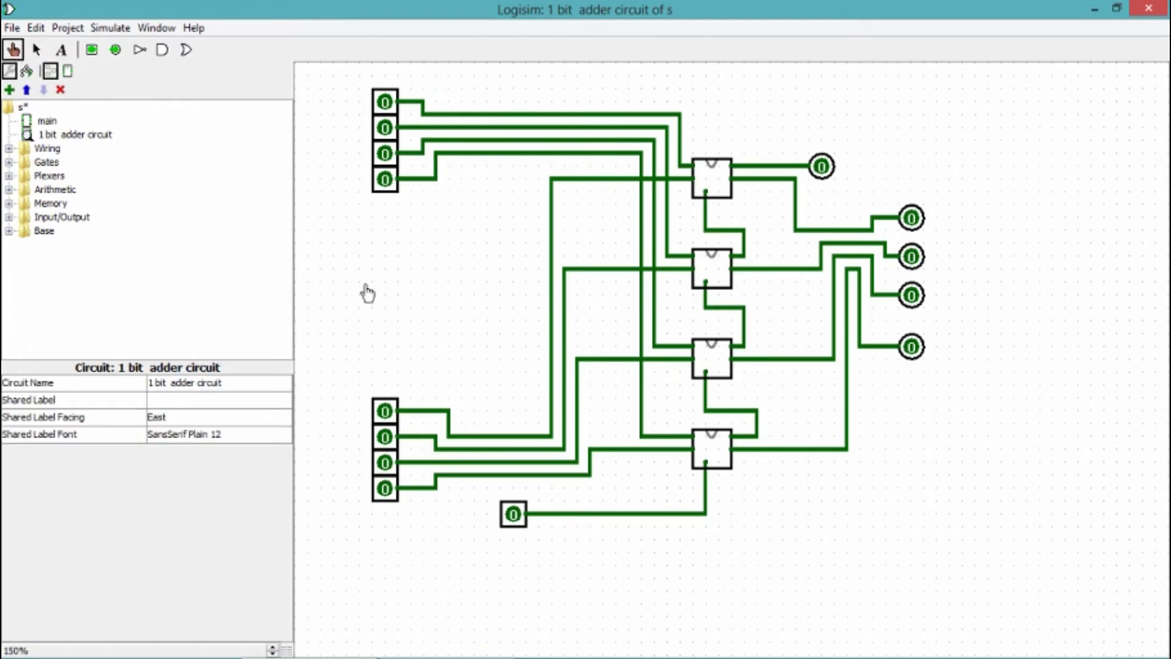
pyautogui.click(381, 190)
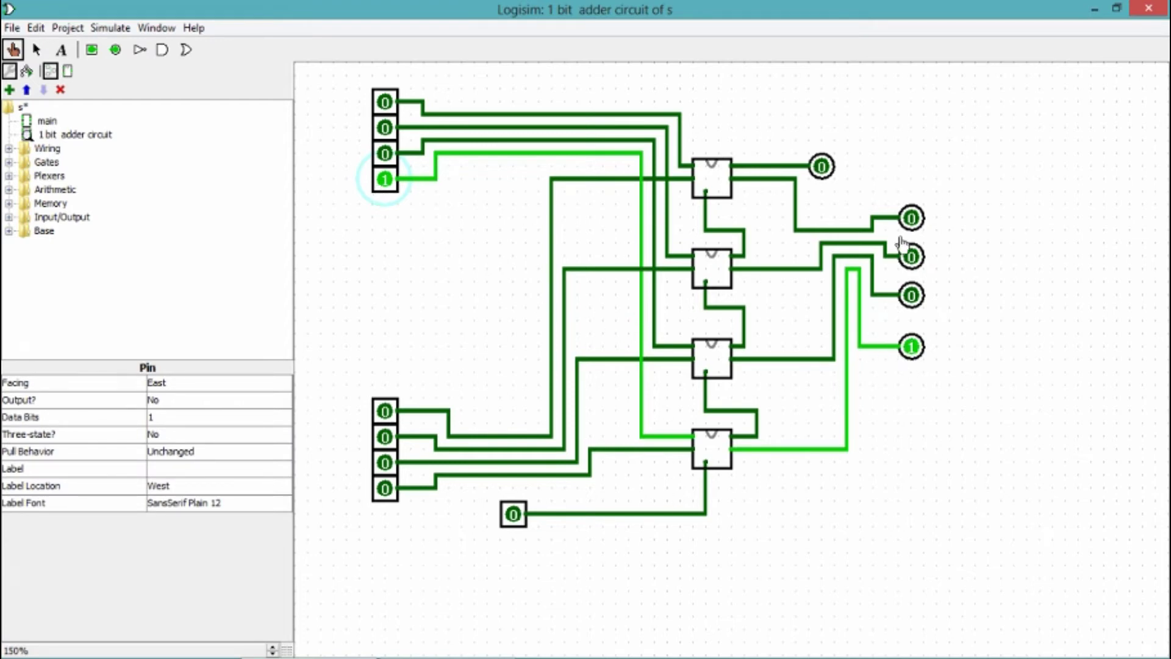
pyautogui.click(385, 489)
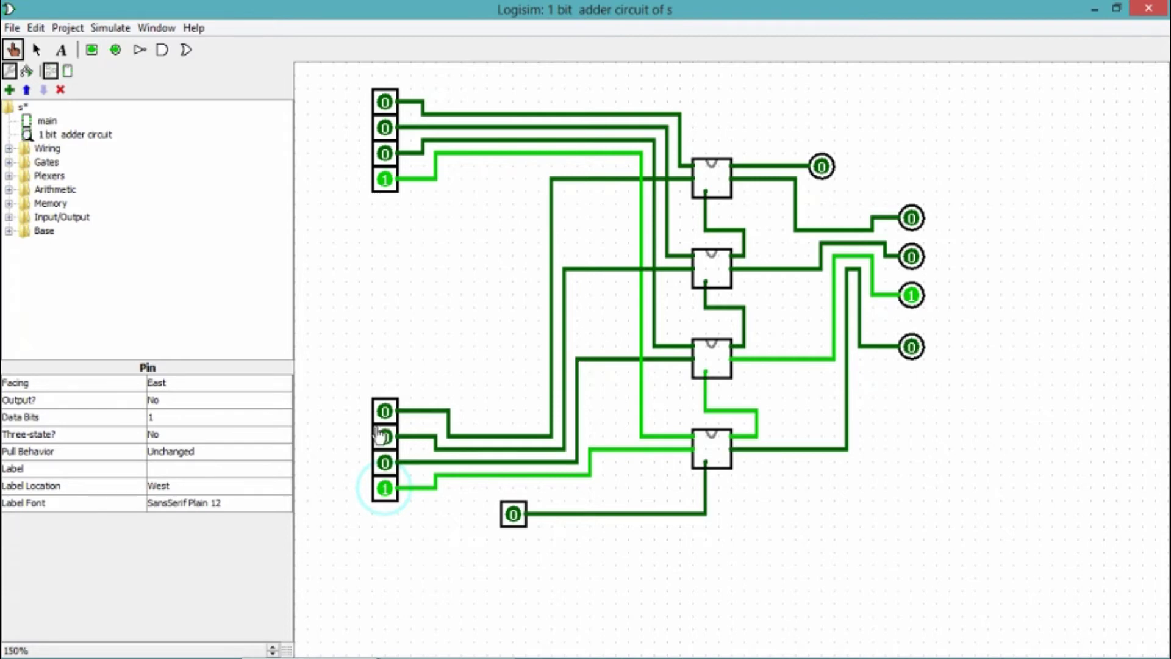
# Test 0001 on the upper pins against 0011 and 0010 on the lower pins, ending with 0010 above and 0011 below.
pyautogui.click(383, 464)
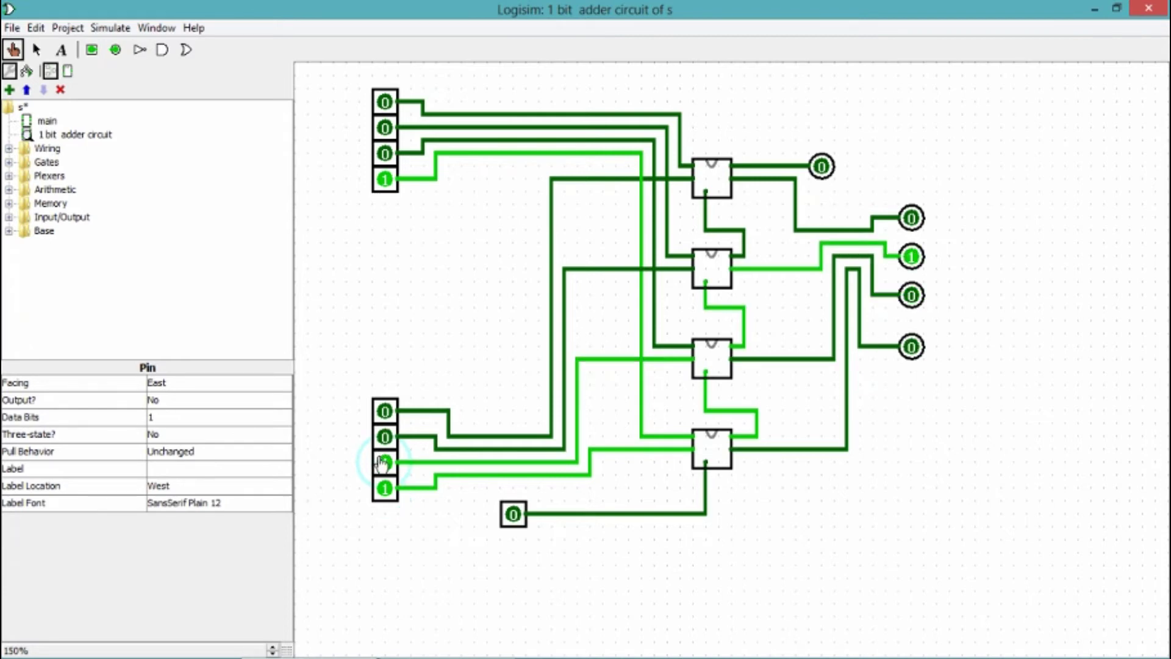
pyautogui.click(384, 489)
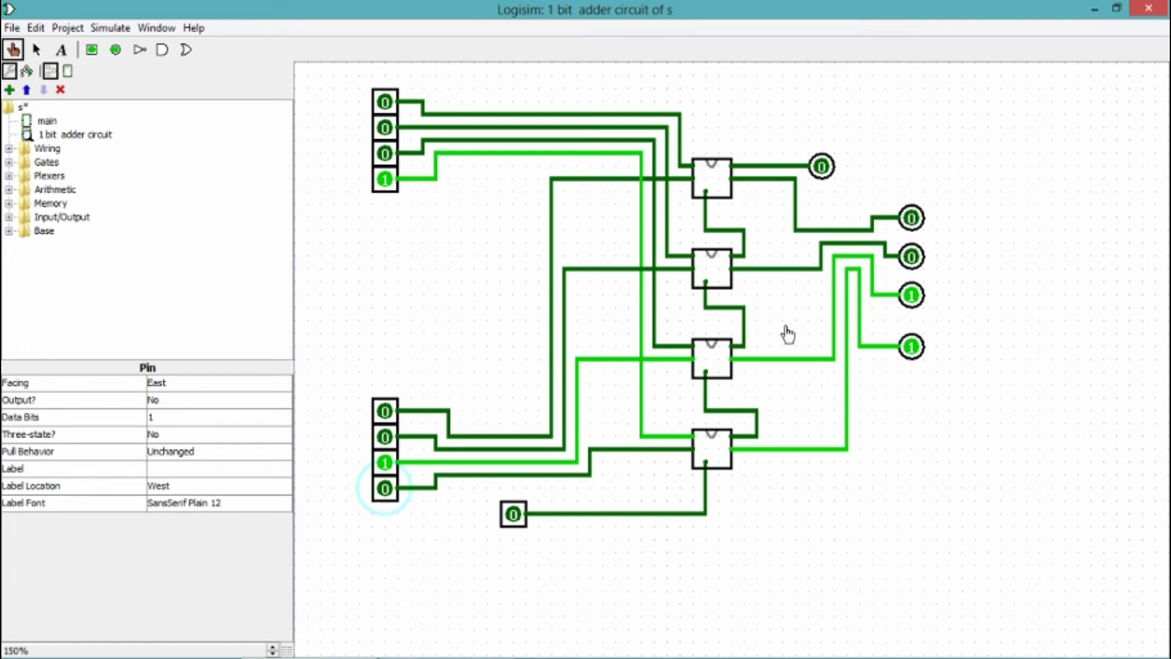
pyautogui.click(386, 488)
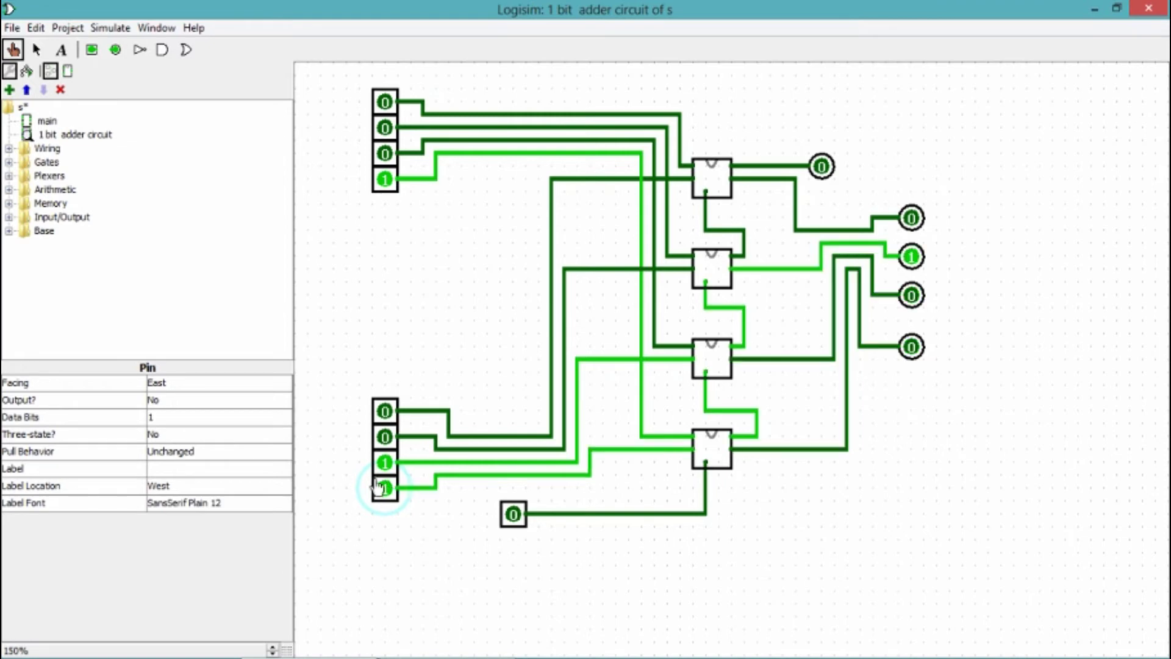
pyautogui.click(386, 153)
pyautogui.click(386, 179)
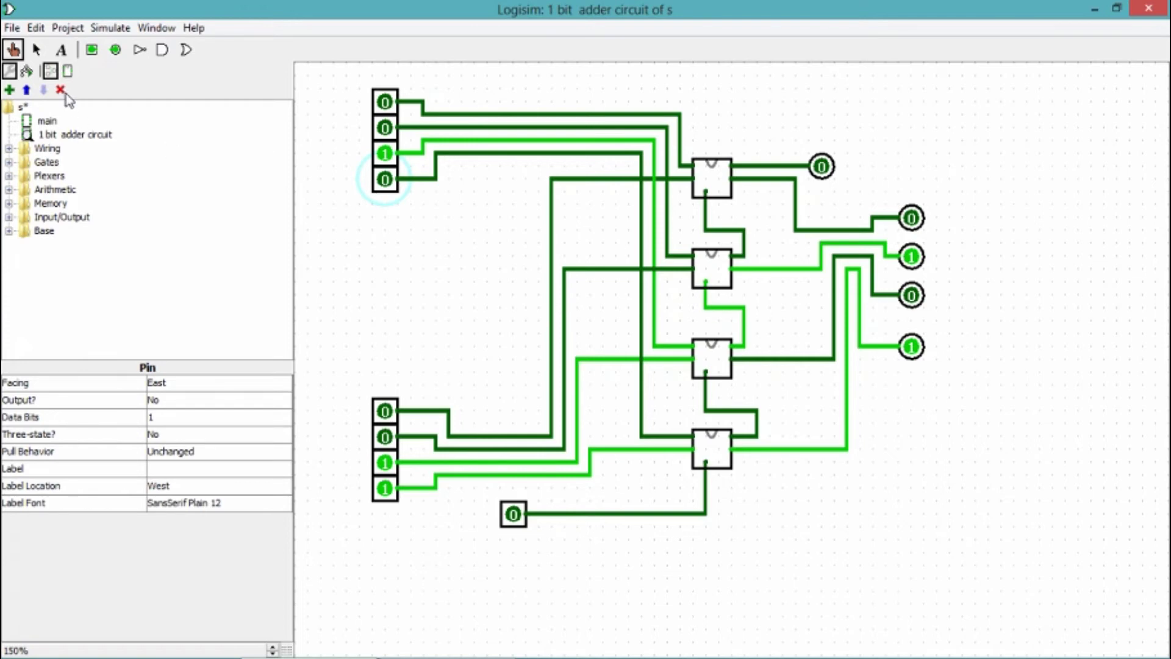
# Look at the circuit's block appearance and, back in the layout, reset every input pin to 0.
pyautogui.click(69, 71)
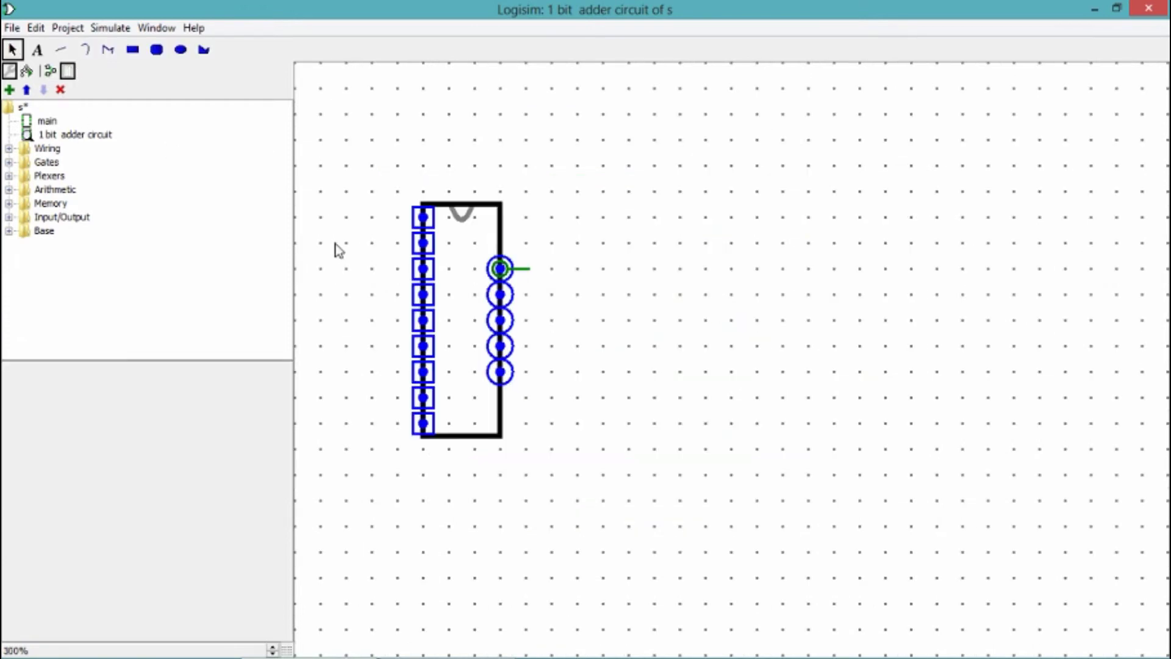
pyautogui.click(51, 72)
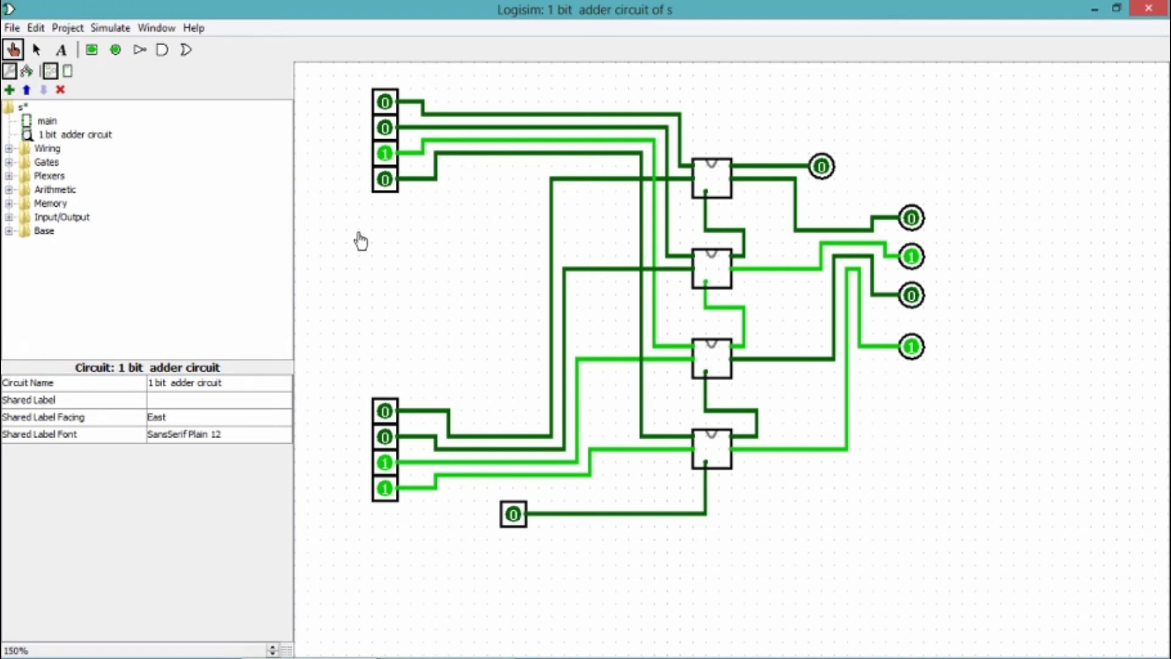
pyautogui.click(393, 155)
pyautogui.click(386, 463)
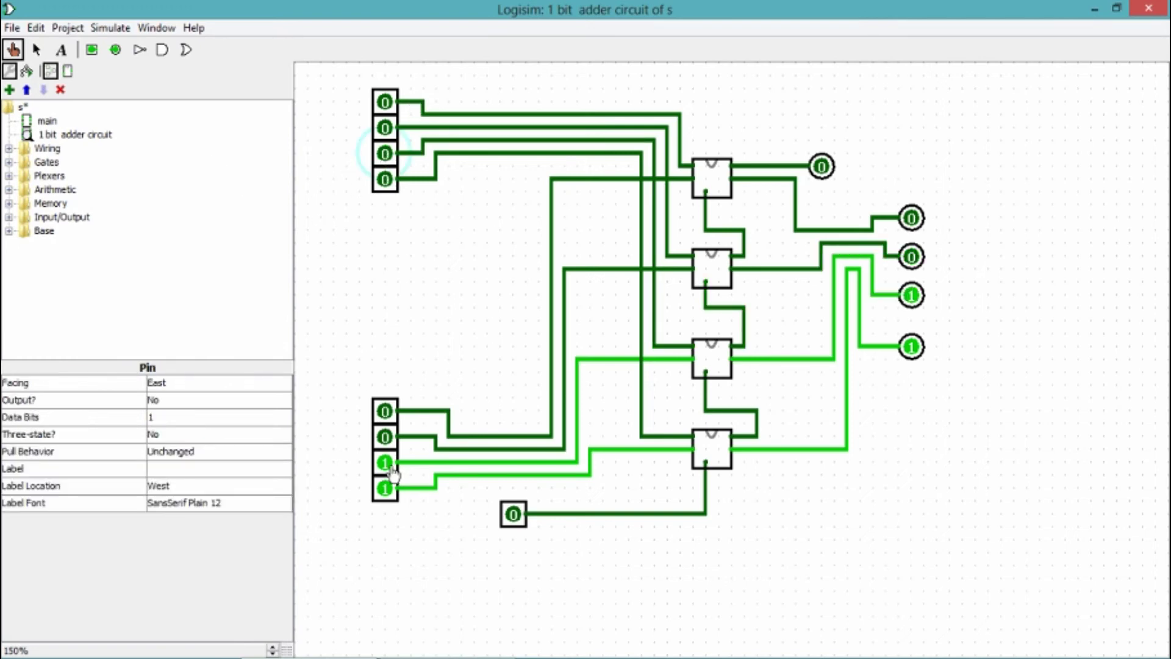
pyautogui.click(386, 493)
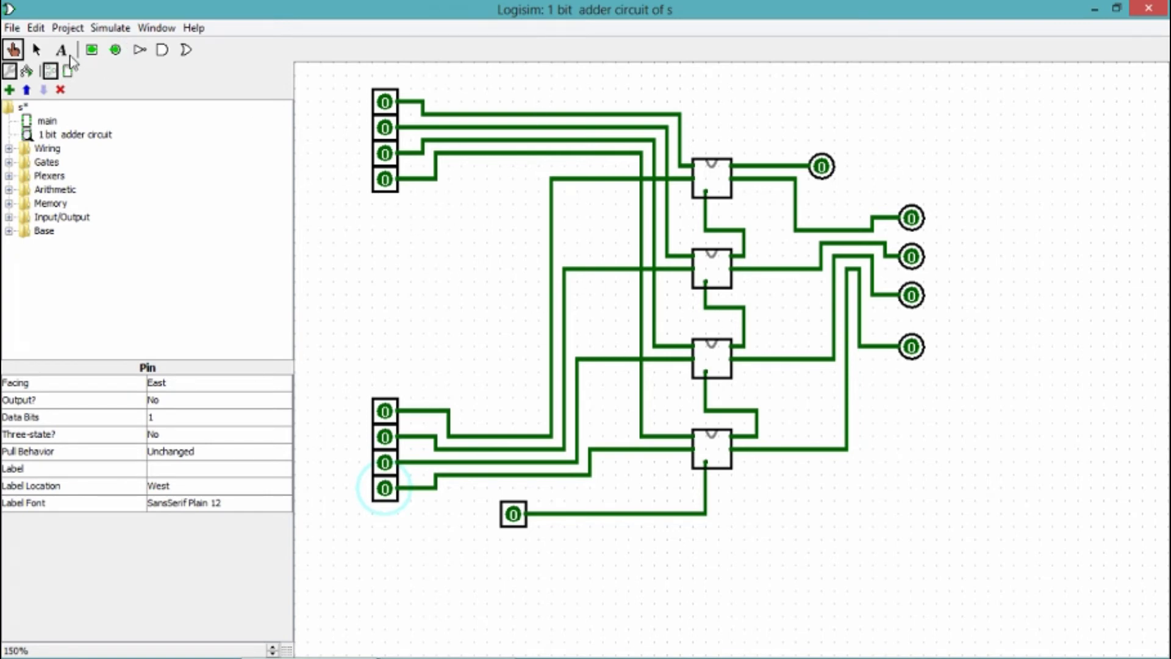
# Move the entire adder circuit right and slightly down to make room beside the input pins.
pyautogui.click(36, 49)
pyautogui.moveTo(320, 75); pyautogui.dragTo(972, 594)
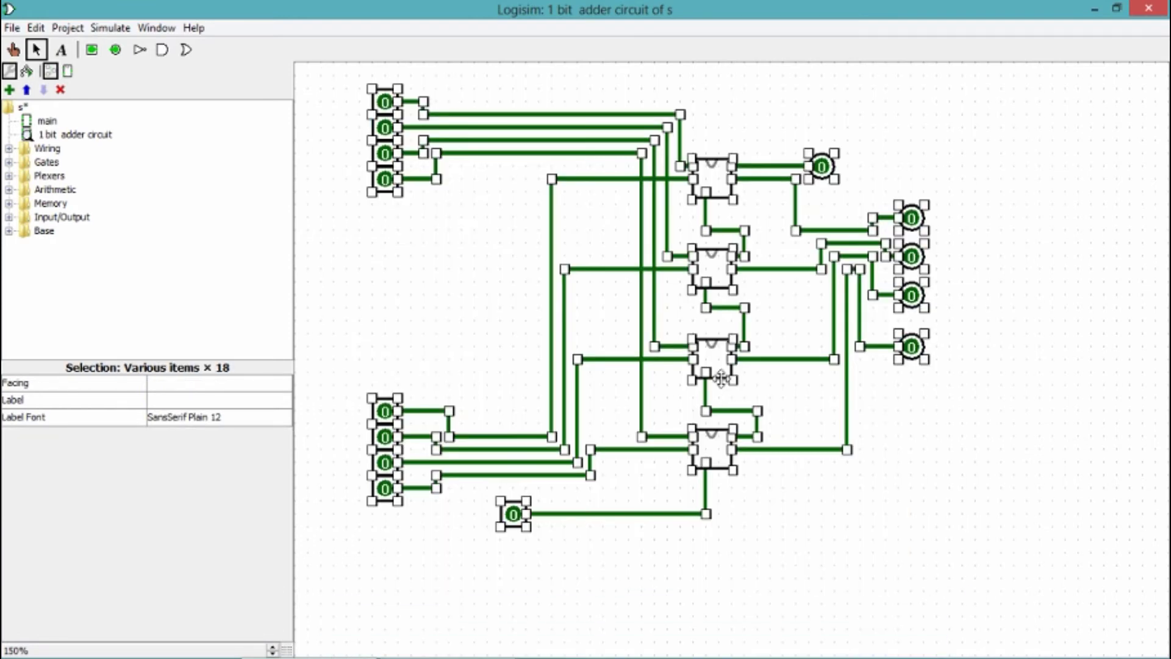
pyautogui.moveTo(720, 377); pyautogui.dragTo(872, 441)
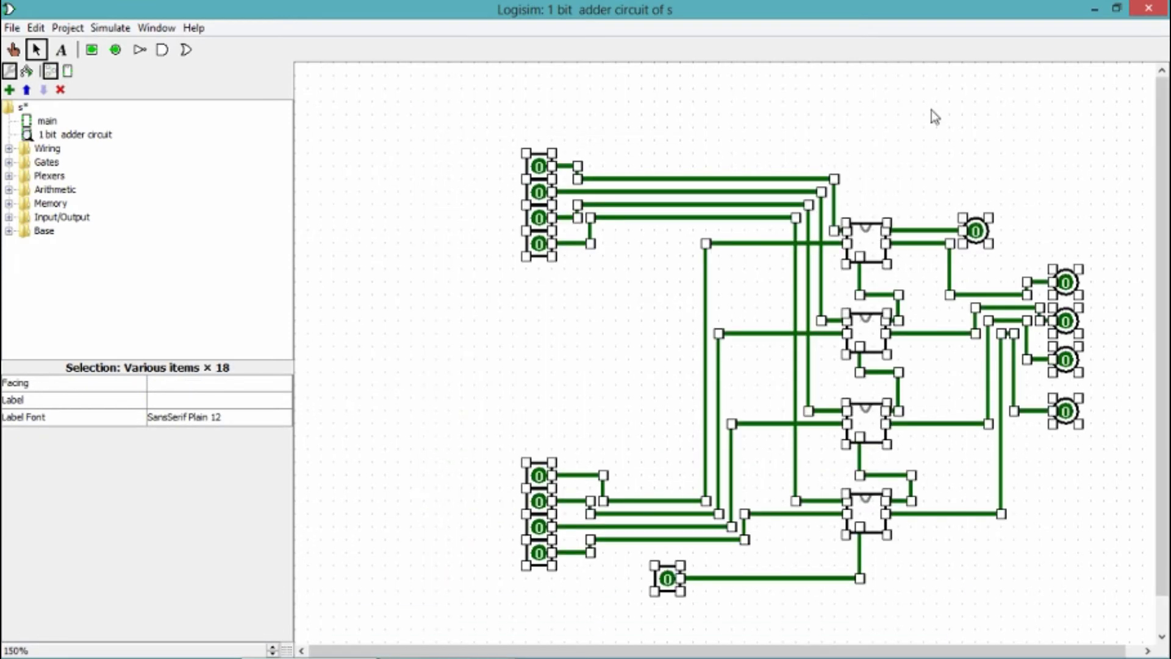
pyautogui.click(932, 111)
# Delete the four upper input pins and place a splitter to the left of their open wire ends.
pyautogui.moveTo(509, 129); pyautogui.dragTo(551, 276)
pyautogui.press('Delete')
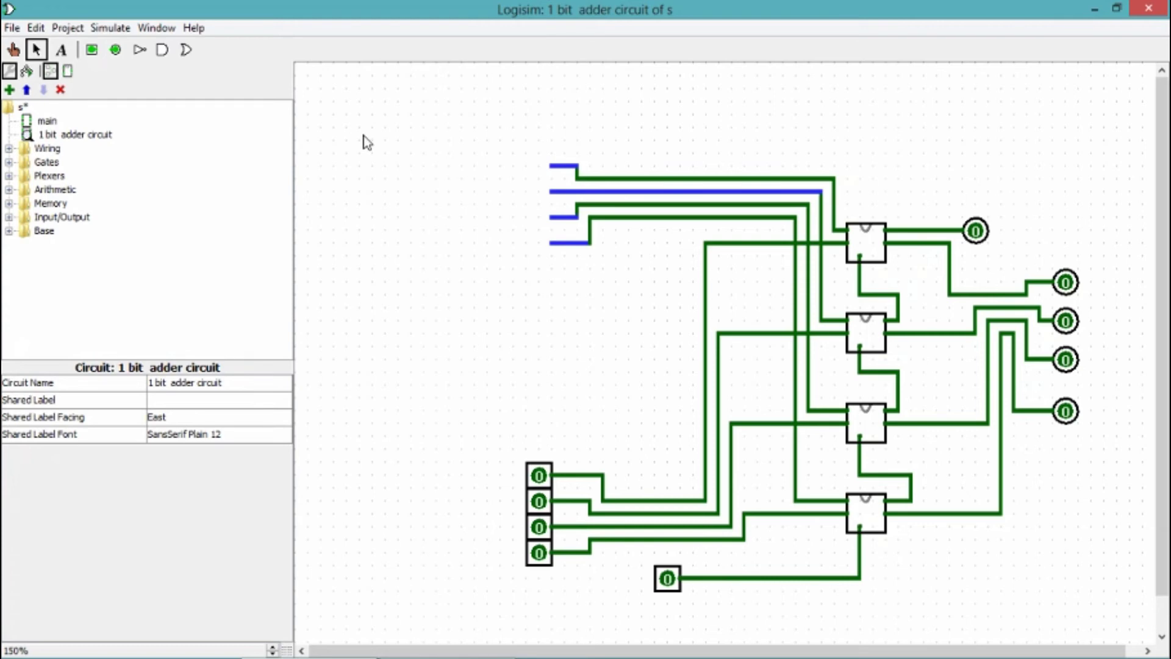
pyautogui.click(9, 148)
pyautogui.click(68, 162)
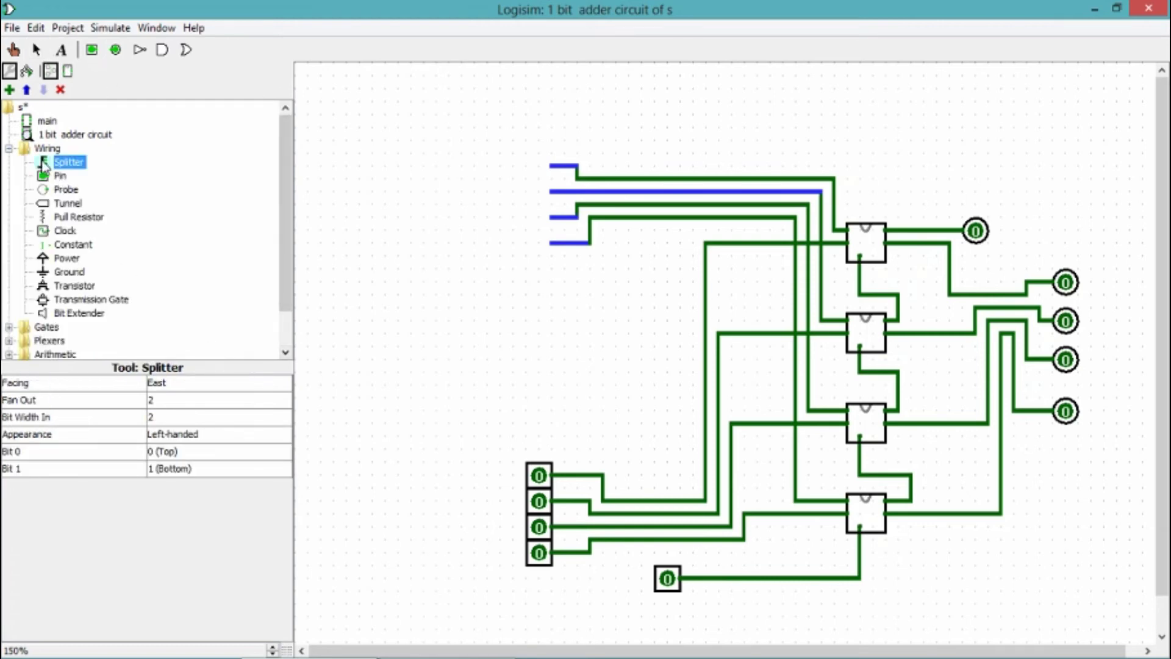
pyautogui.click(389, 206)
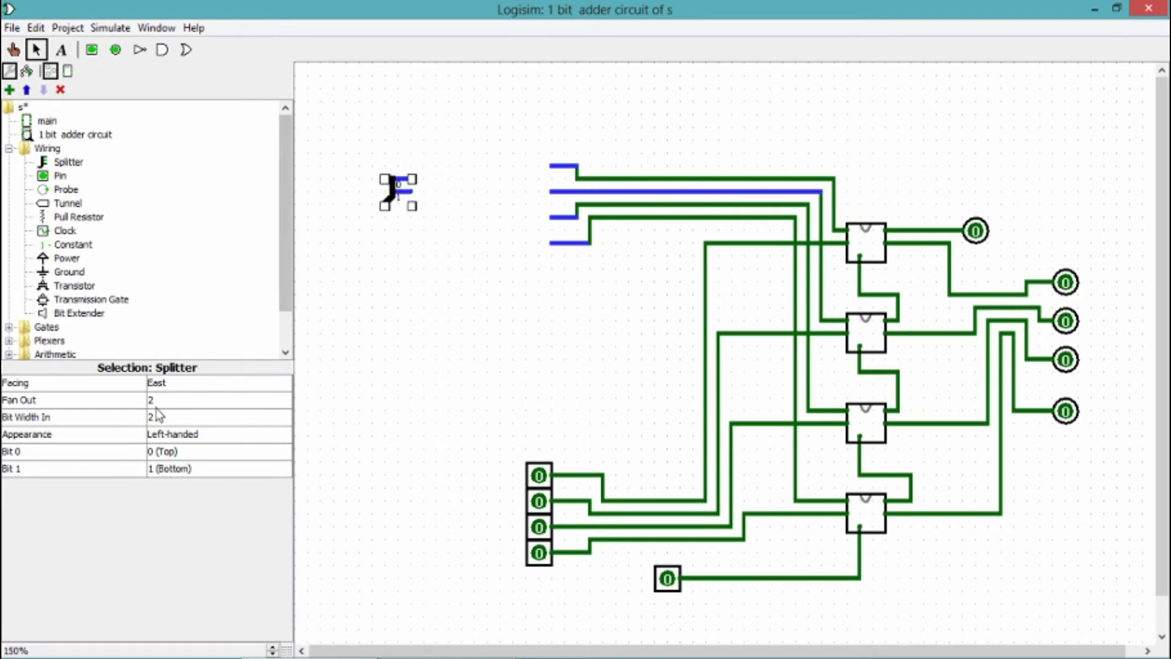
# Set the splitter's fan out to 4 and its bit width in to 4.
pyautogui.click(184, 405)
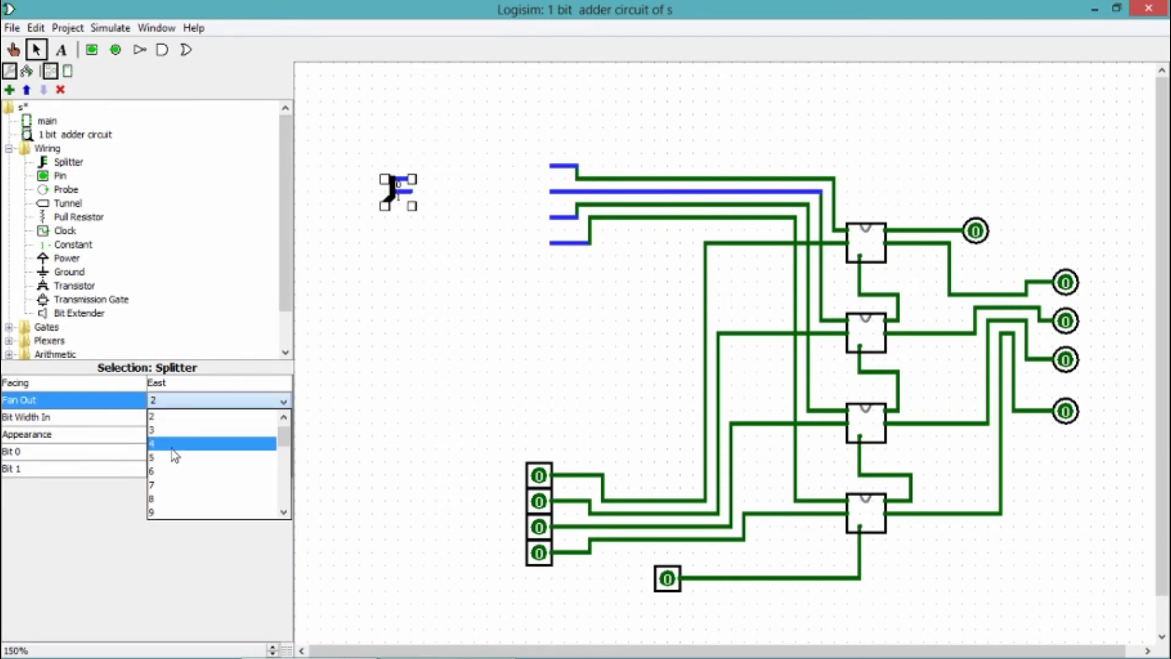
pyautogui.click(171, 448)
pyautogui.click(181, 420)
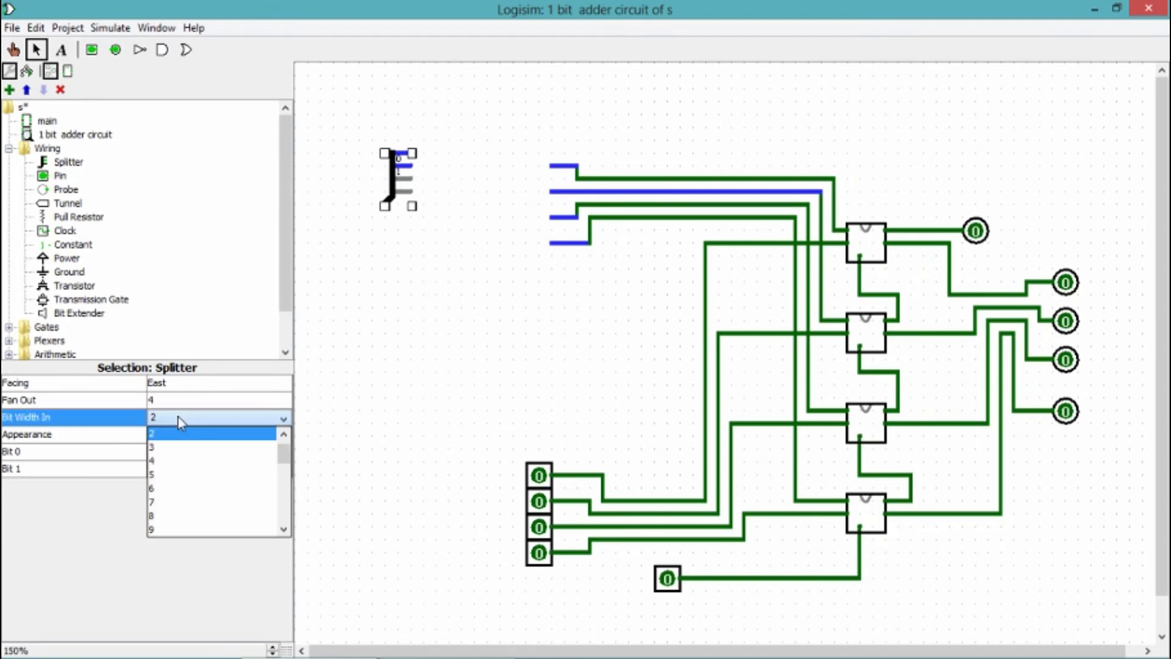
pyautogui.click(171, 461)
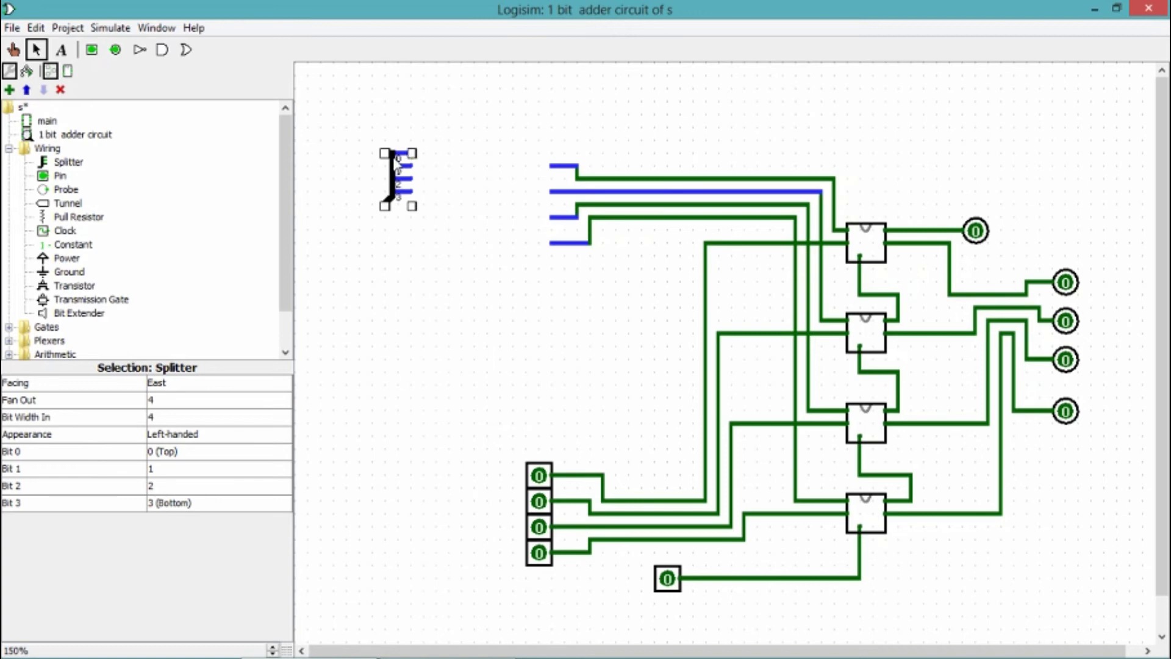
# Reverse the splitter's bit order: bit 0 to 3 (Bottom), bit 1 to 2, bit 2 to 1 and bit 3 to 0 (Top).
pyautogui.click(171, 453)
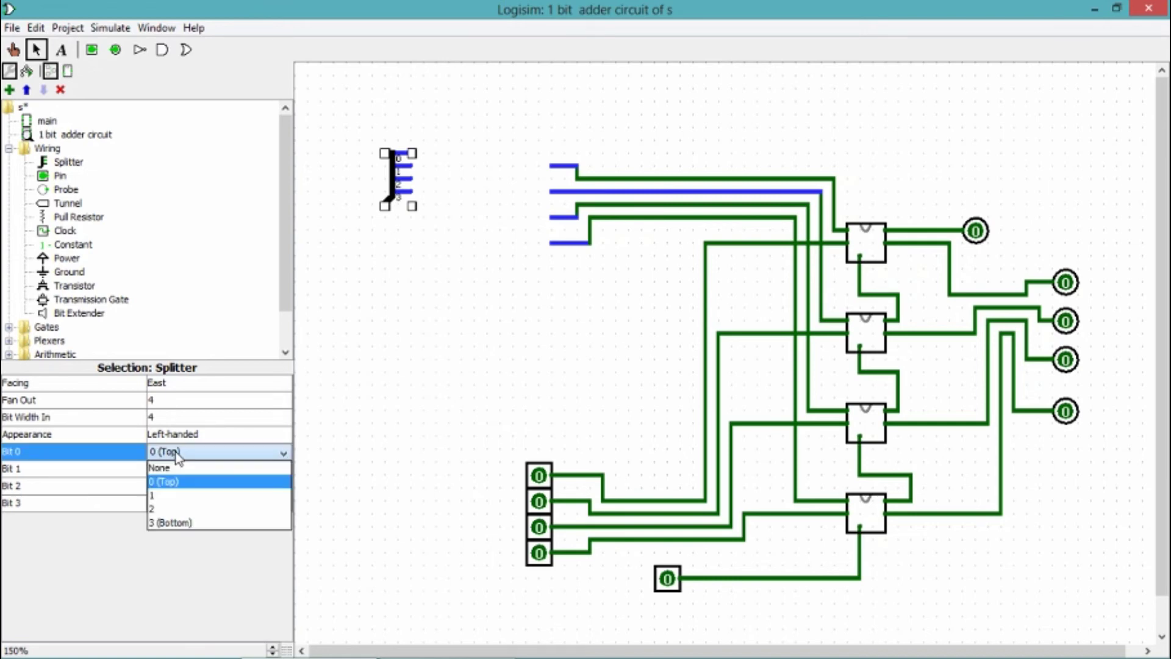
pyautogui.click(187, 524)
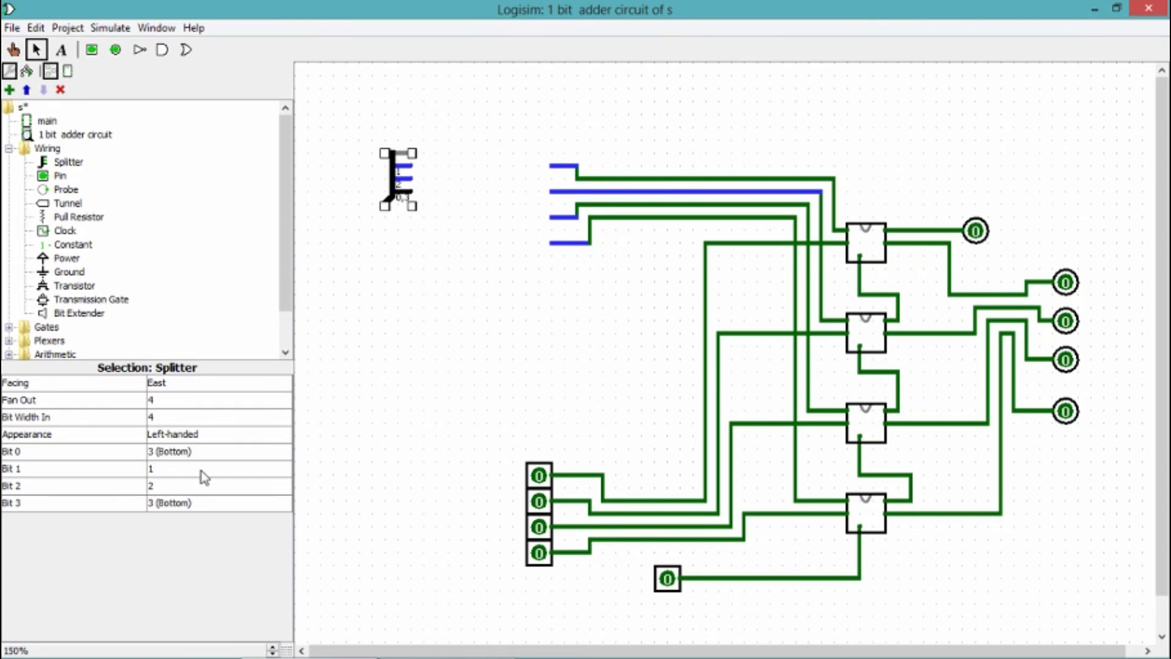
pyautogui.click(197, 512)
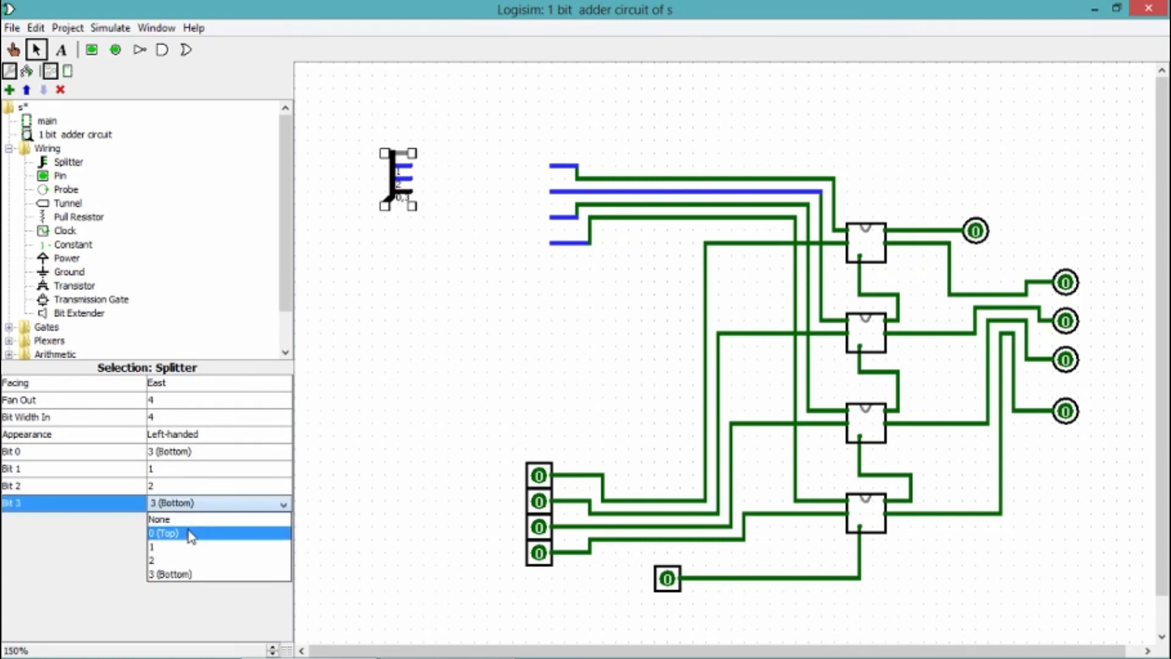
pyautogui.click(186, 533)
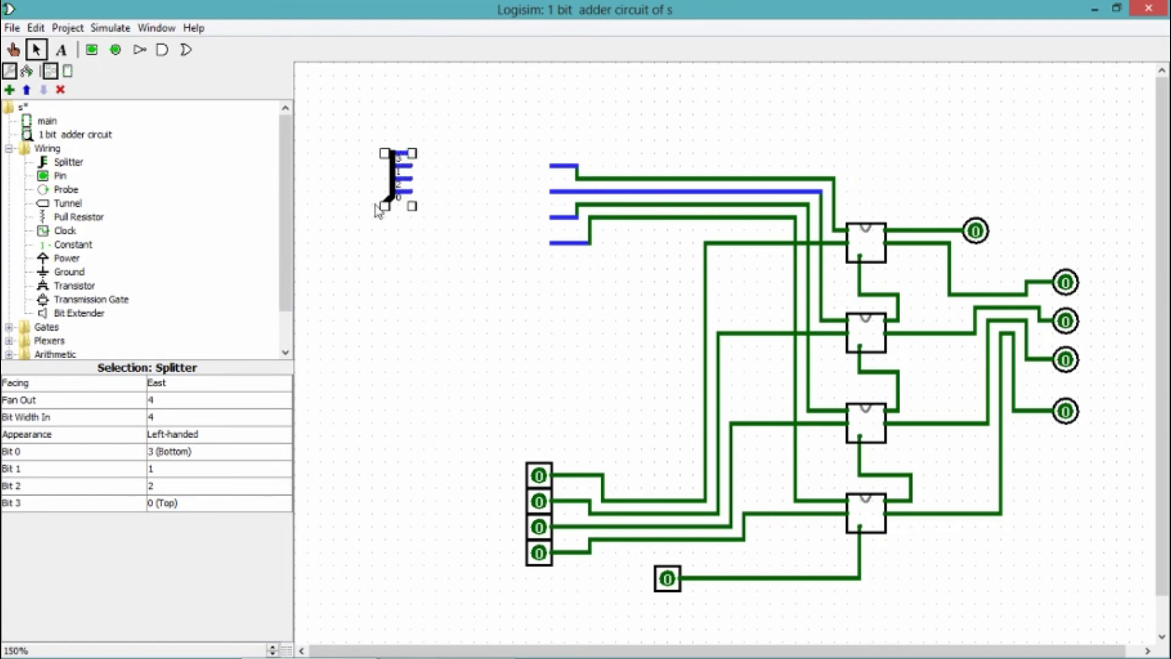
pyautogui.click(170, 488)
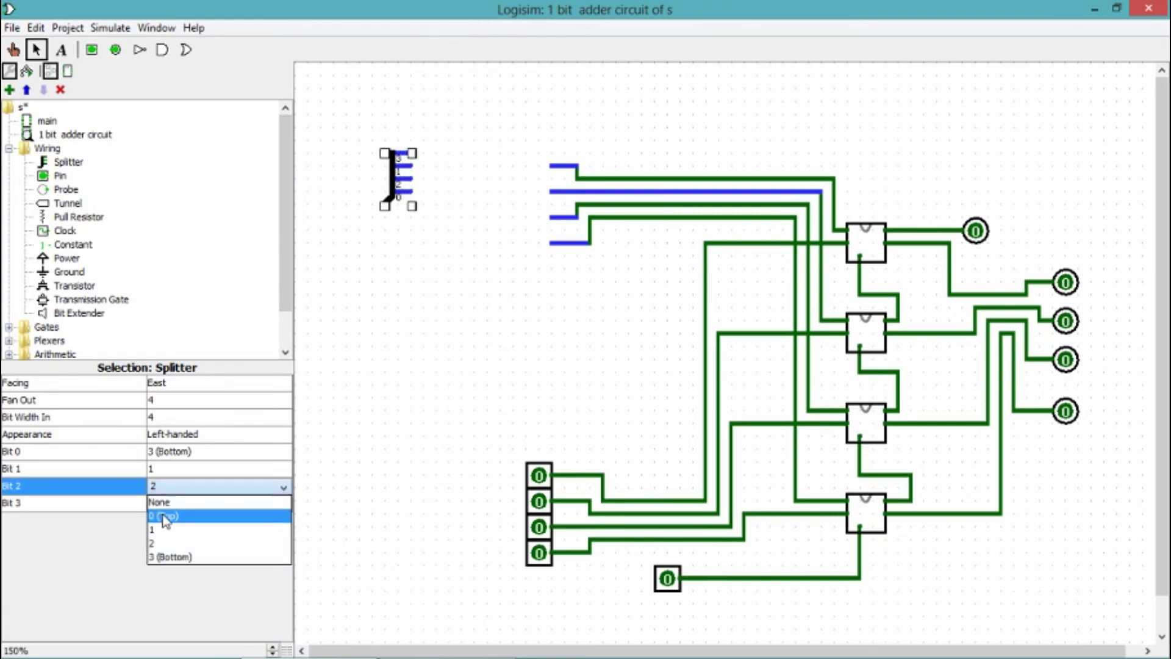
pyautogui.click(160, 532)
pyautogui.click(173, 469)
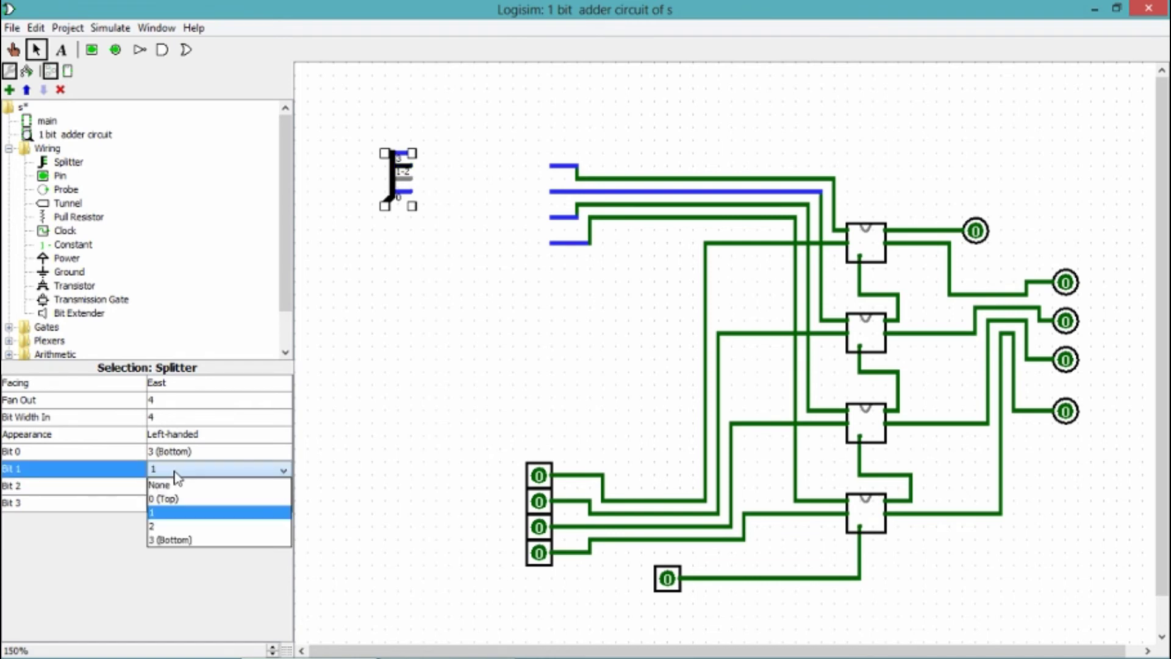
pyautogui.click(158, 526)
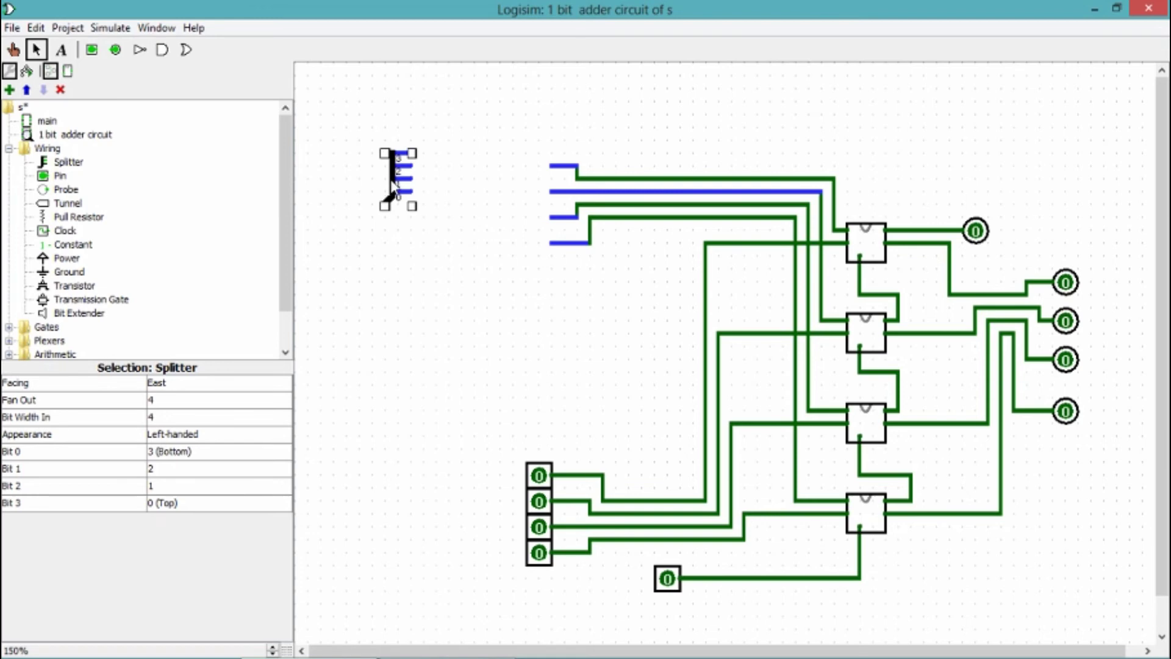
# Shift the splitter closer to the upper input lines and delete the short bent wire ends of those lines.
pyautogui.moveTo(392, 186); pyautogui.dragTo(430, 200)
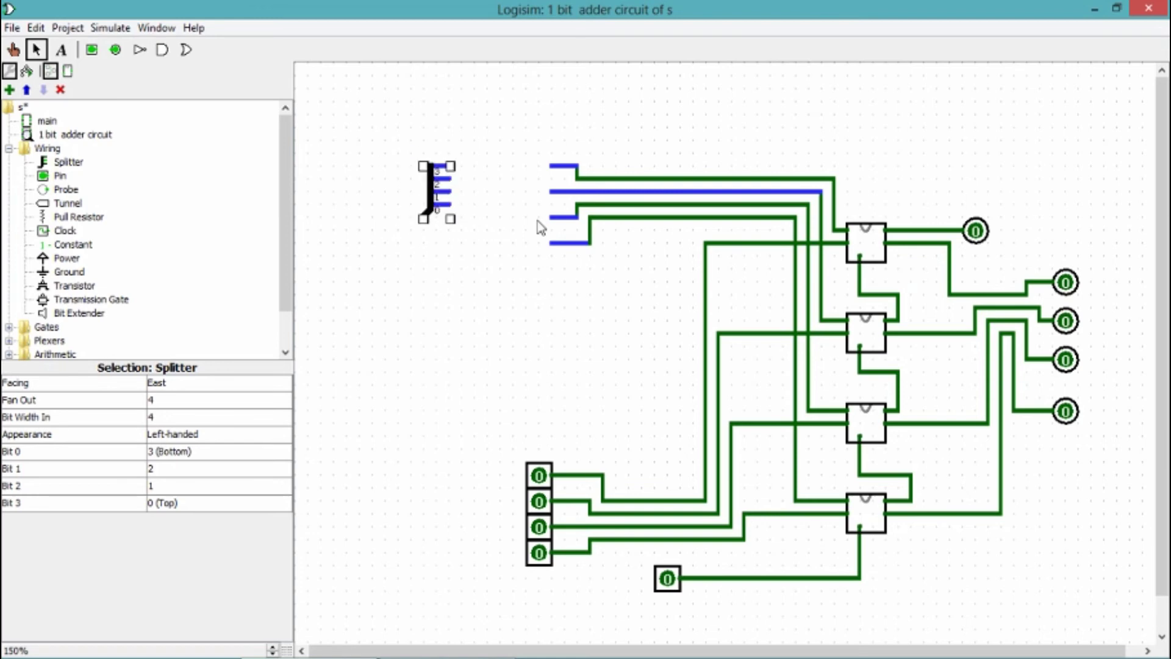
pyautogui.click(526, 142)
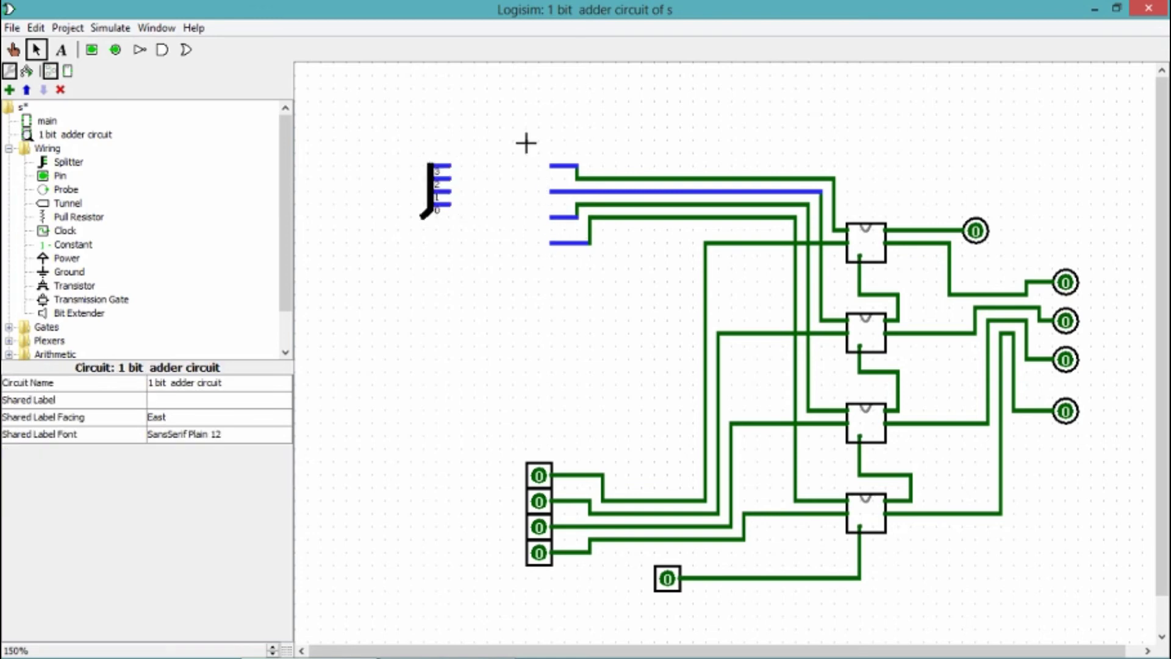
pyautogui.moveTo(526, 143); pyautogui.dragTo(584, 284)
pyautogui.press('Delete')
pyautogui.moveTo(530, 211); pyautogui.dragTo(603, 251)
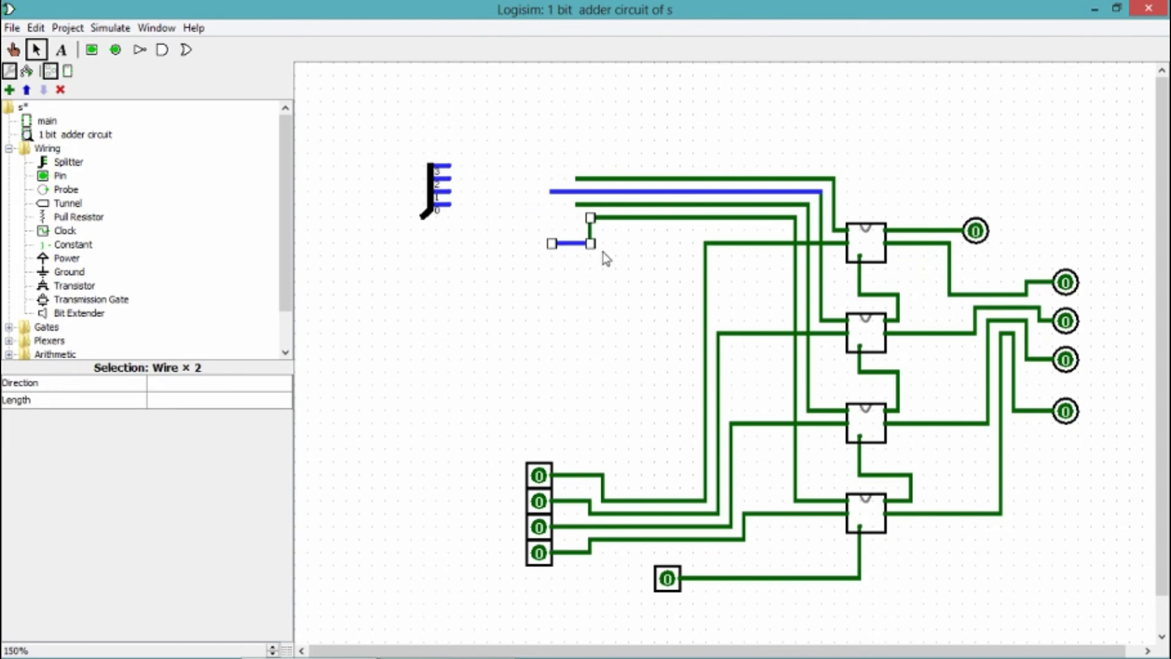
pyautogui.press('Delete')
# Move the splitter up against the upper input lines and delete the leftover wire stub on the top line.
pyautogui.moveTo(431, 174); pyautogui.dragTo(540, 191)
pyautogui.click(552, 192)
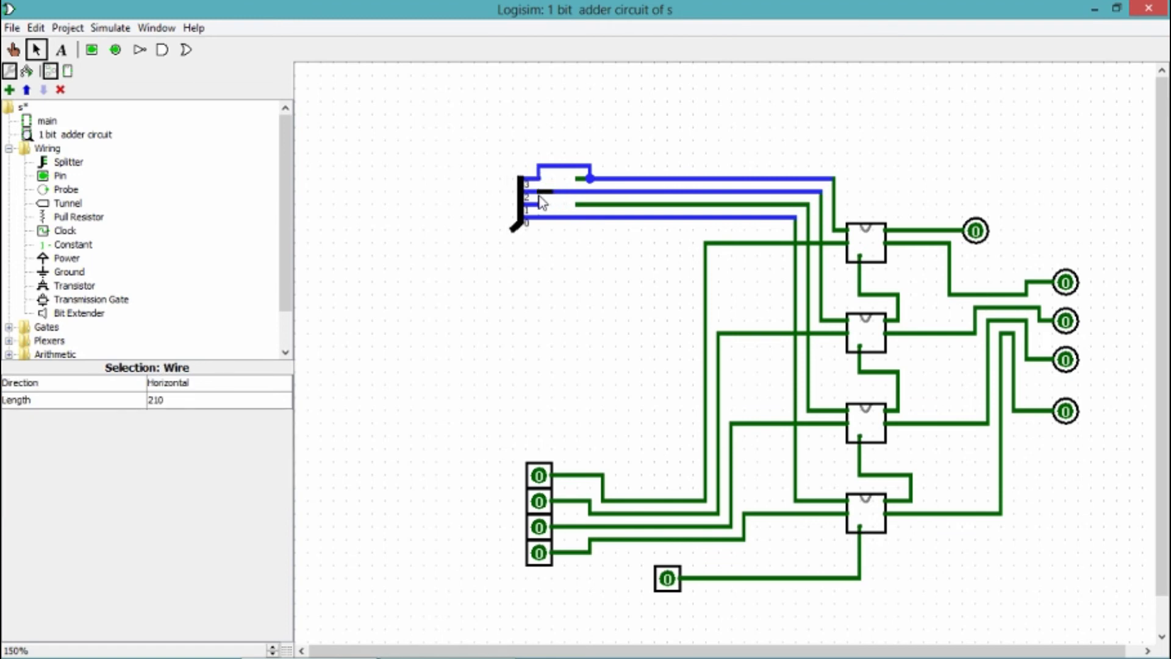
pyautogui.click(579, 179)
pyautogui.press('Delete')
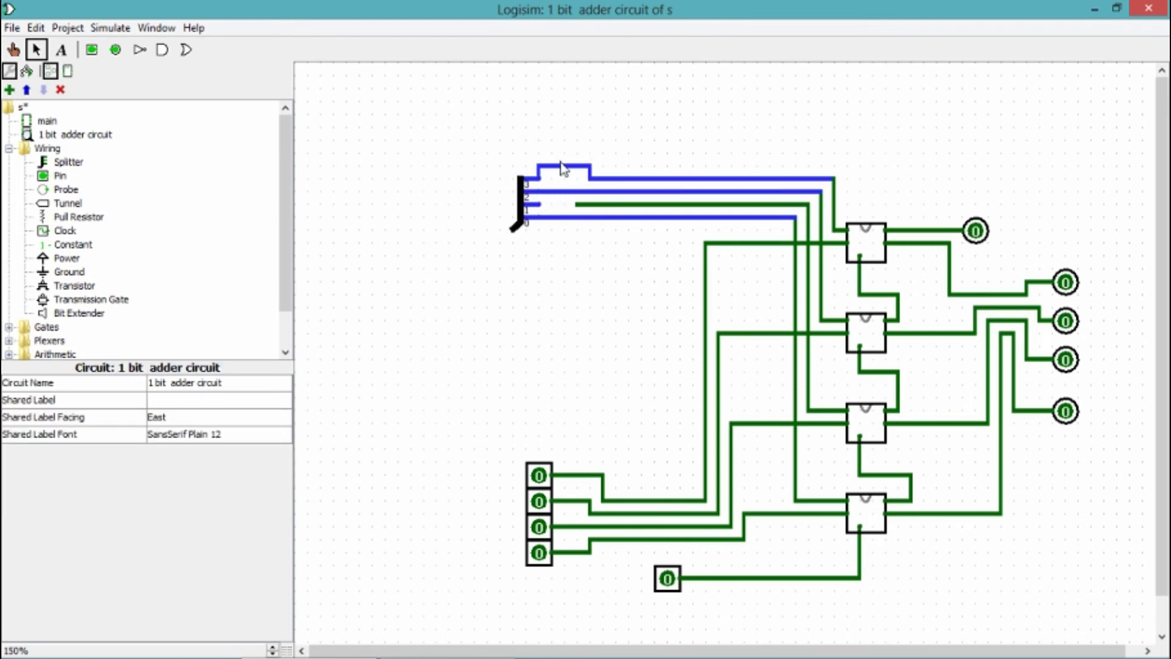
# Remove the bend in the top line so that all four upper lines run straight from the splitter's outputs.
pyautogui.click(562, 165)
pyautogui.click(542, 181)
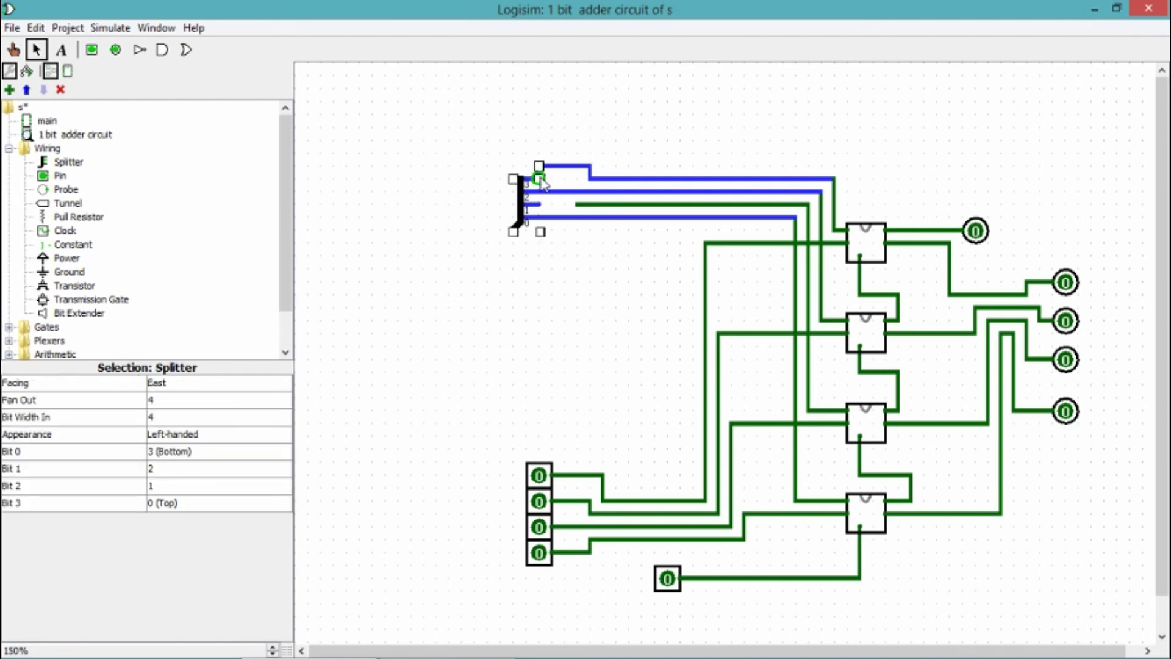
pyautogui.press('Delete')
pyautogui.hotkey('ctrl', 'z')
pyautogui.click(567, 131)
pyautogui.click(540, 182)
pyautogui.click(562, 166)
pyautogui.moveTo(562, 166); pyautogui.dragTo(526, 205)
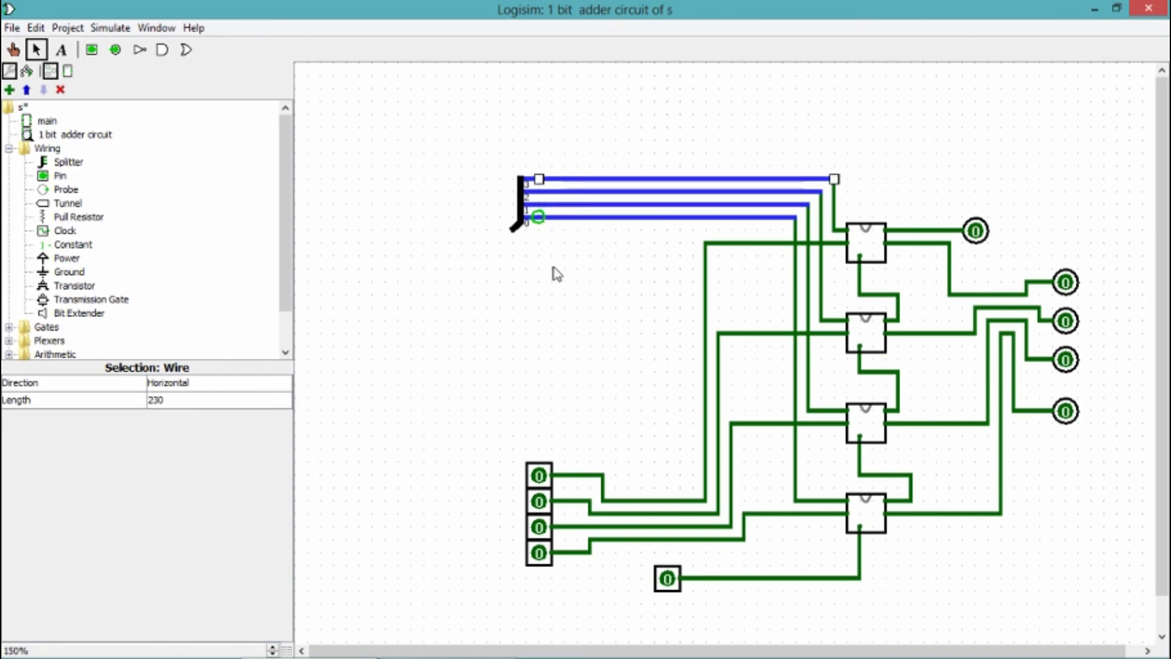
pyautogui.click(435, 290)
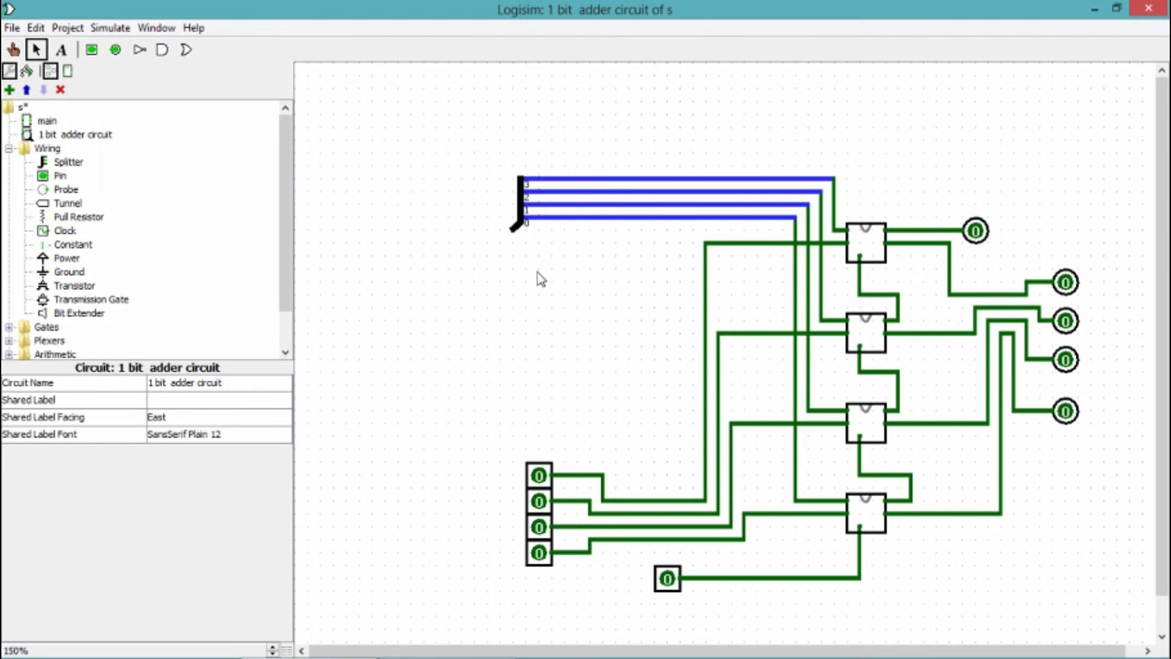
# Delete the four lower input pins together with their short bent wire ends.
pyautogui.moveTo(522, 197)
pyautogui.mouseDown()
pyautogui.moveTo(468, 201)
pyautogui.moveTo(522, 205)
pyautogui.mouseUp()
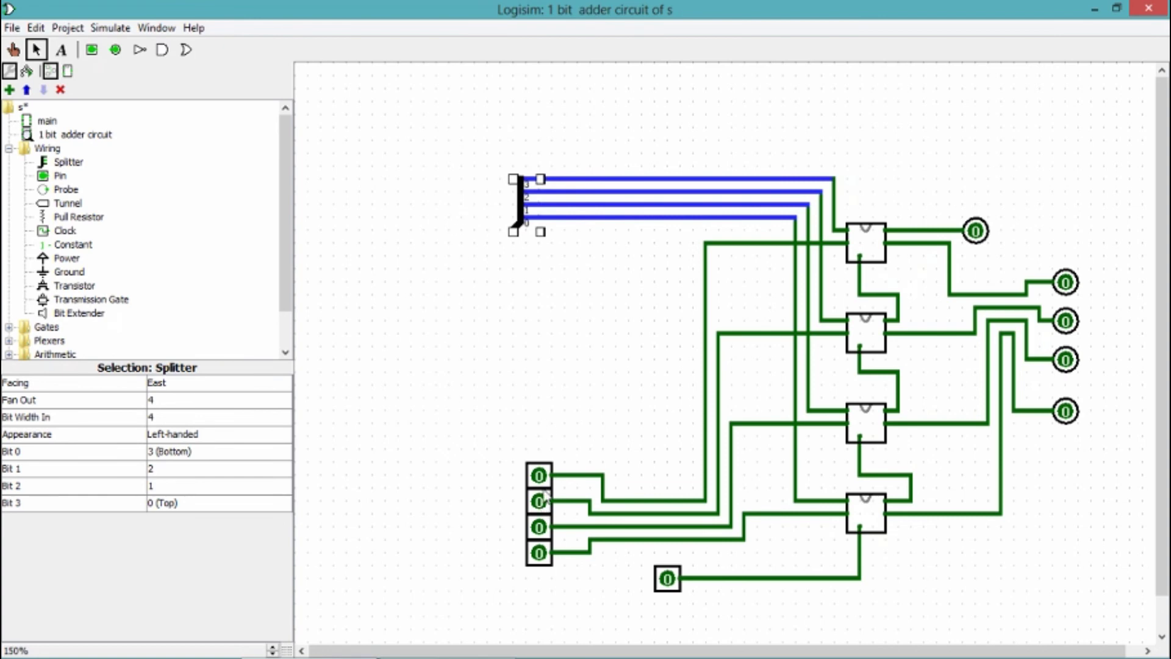
pyautogui.moveTo(496, 439); pyautogui.dragTo(613, 587)
pyautogui.press('Delete')
# Put a copy of the configured splitter at the lower input lines and connect its four outputs to them.
pyautogui.click(525, 214)
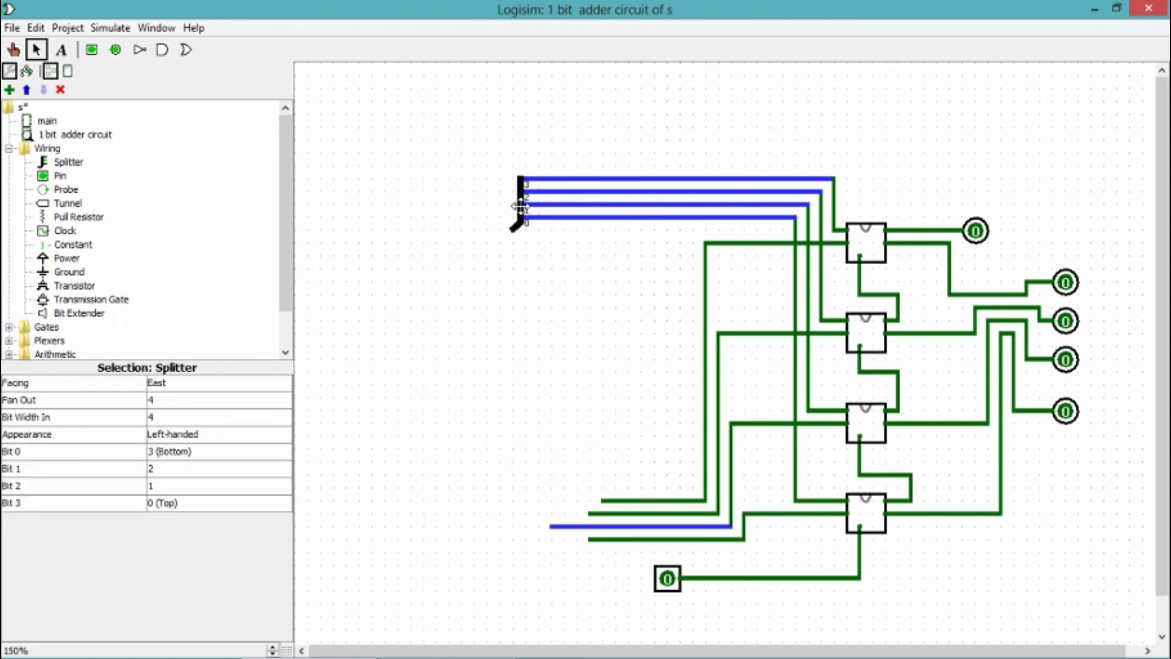
pyautogui.moveTo(525, 215); pyautogui.dragTo(512, 537)
pyautogui.moveTo(602, 500); pyautogui.dragTo(528, 539)
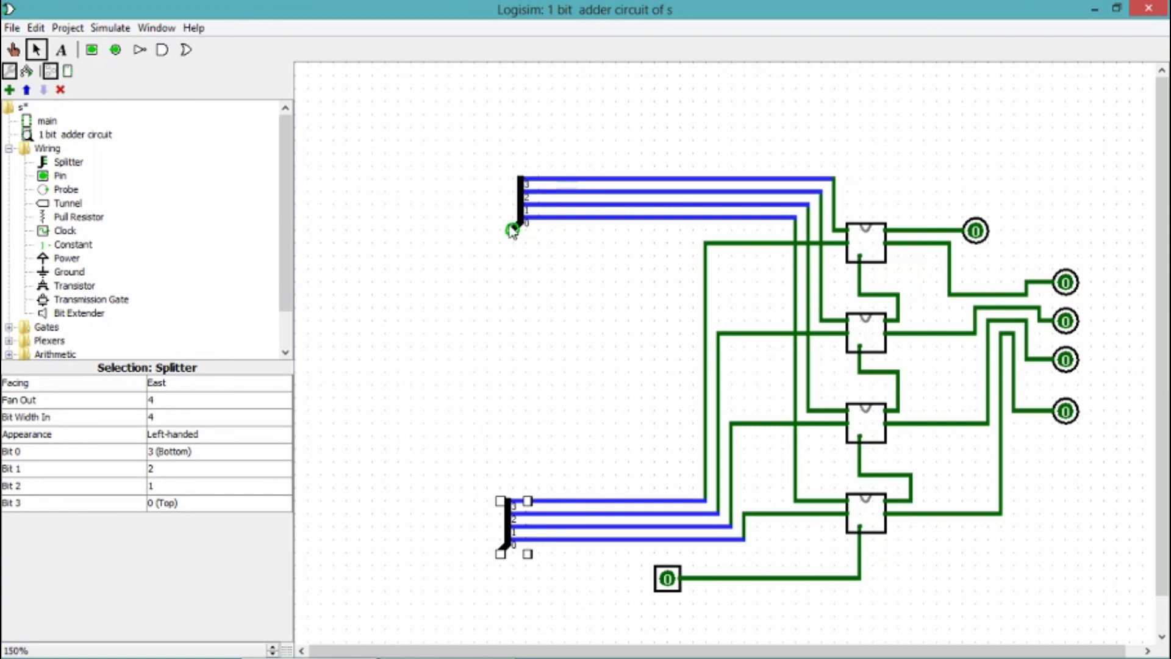
# Extend a short wire from the combined end of each splitter and attach an input pin to each wire.
pyautogui.moveTo(512, 231); pyautogui.dragTo(460, 230)
pyautogui.moveTo(500, 553); pyautogui.dragTo(447, 553)
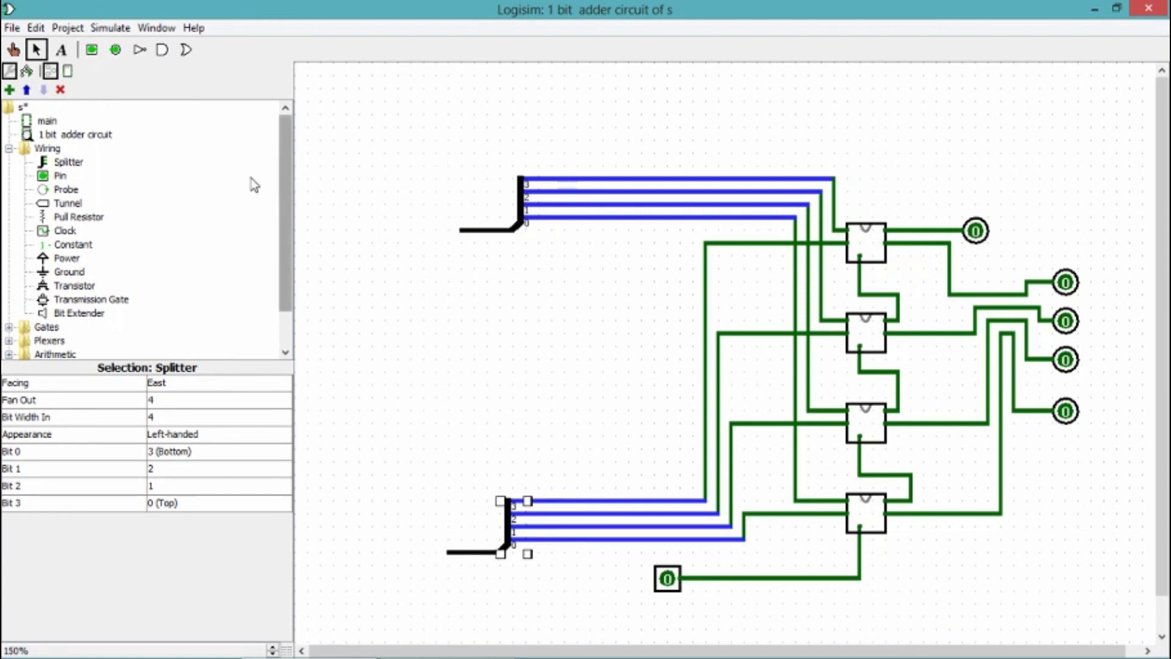
pyautogui.click(92, 49)
pyautogui.click(462, 230)
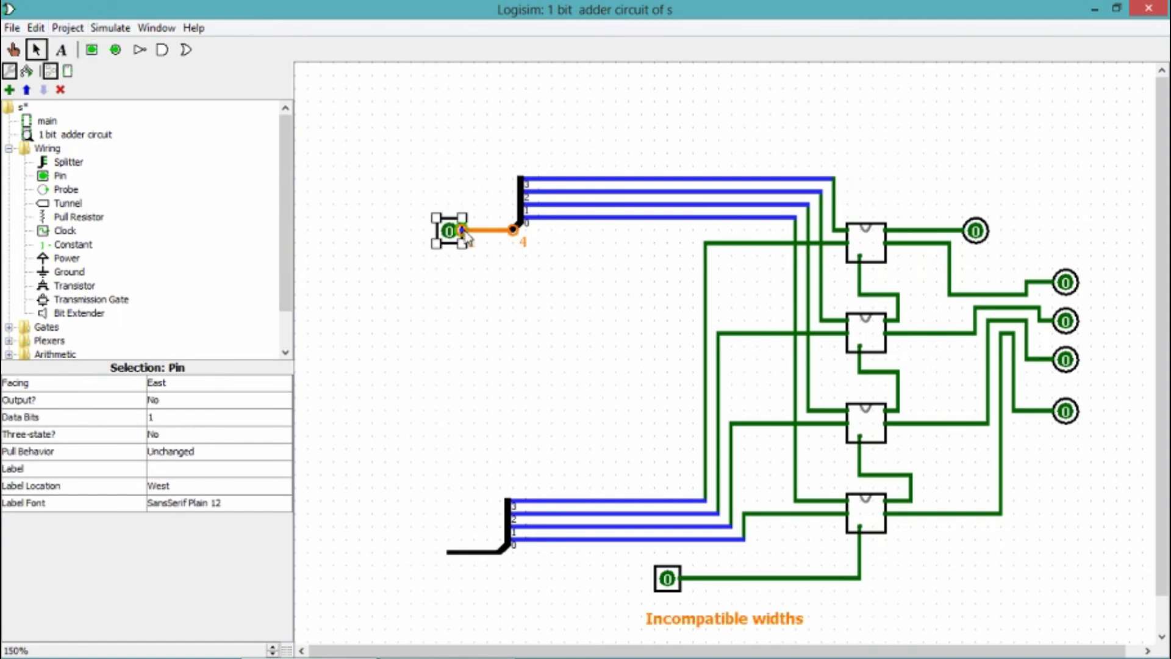
pyautogui.click(92, 49)
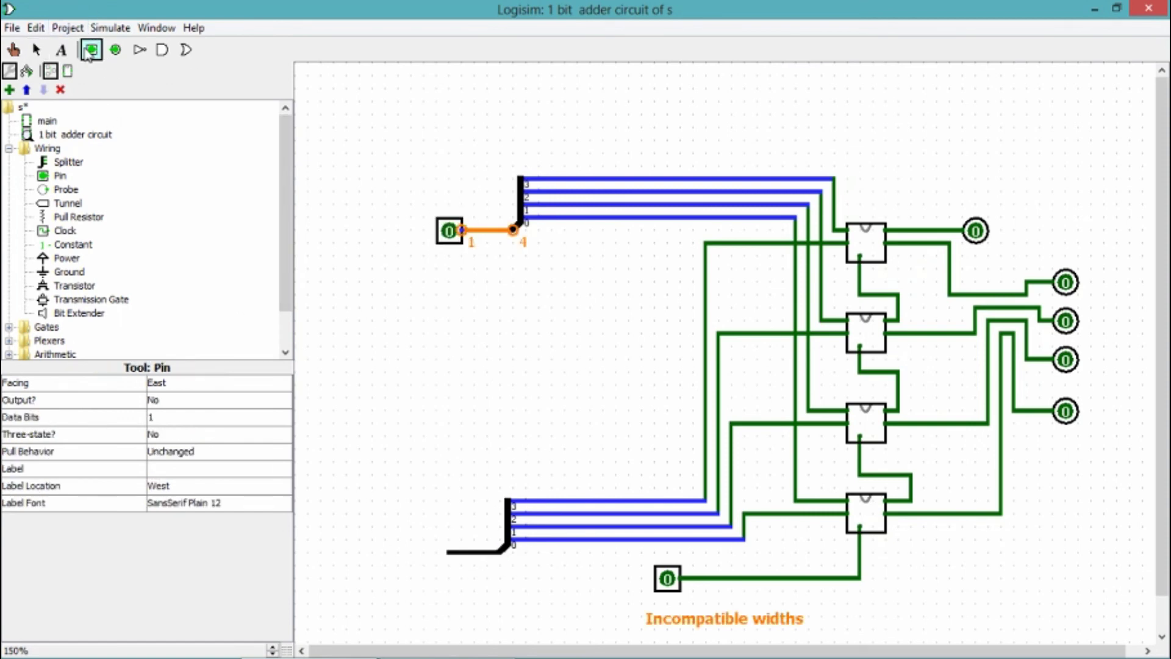
pyautogui.click(449, 553)
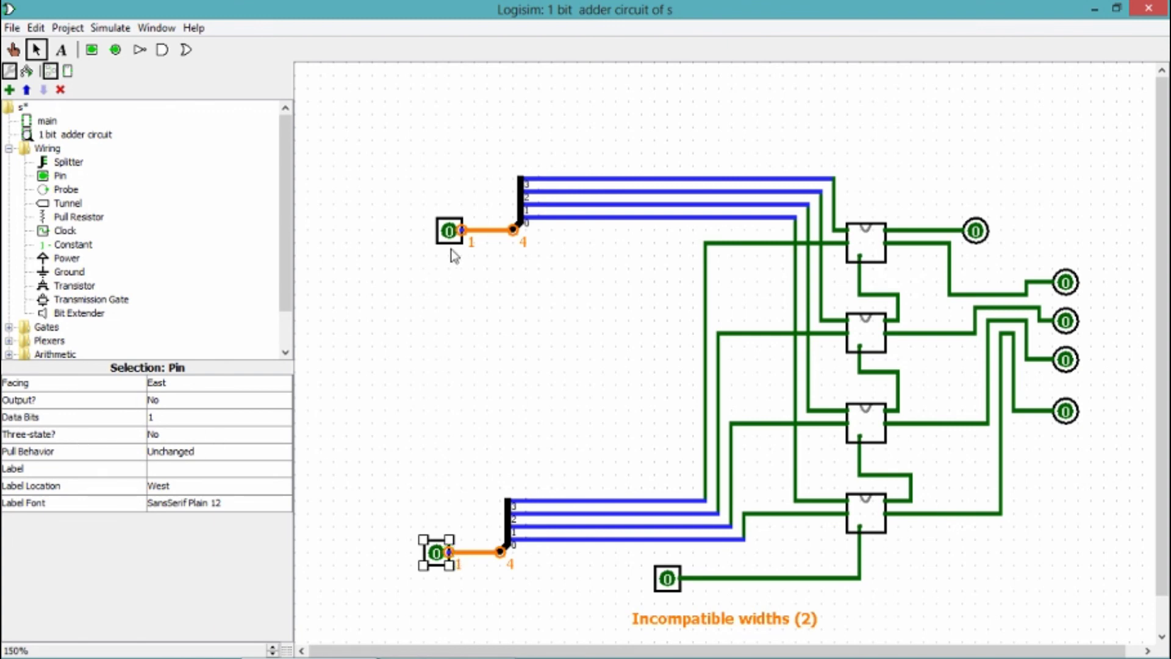
# Set the data bits of both input pins attached to the splitters to 4.
pyautogui.click(450, 230)
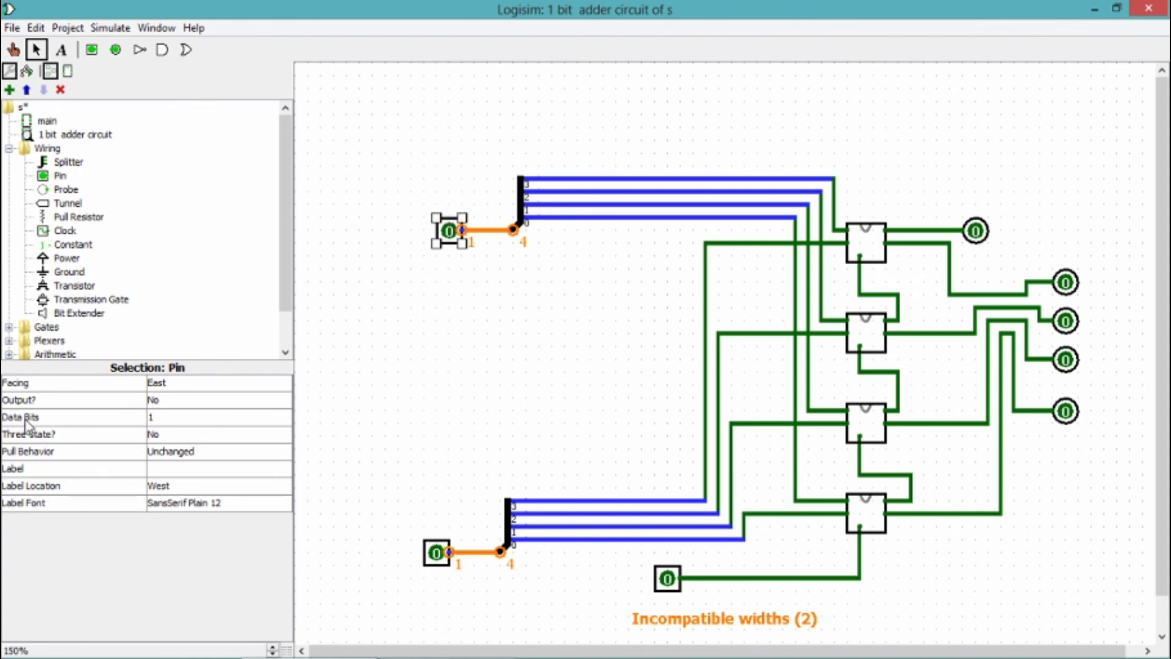
pyautogui.click(159, 420)
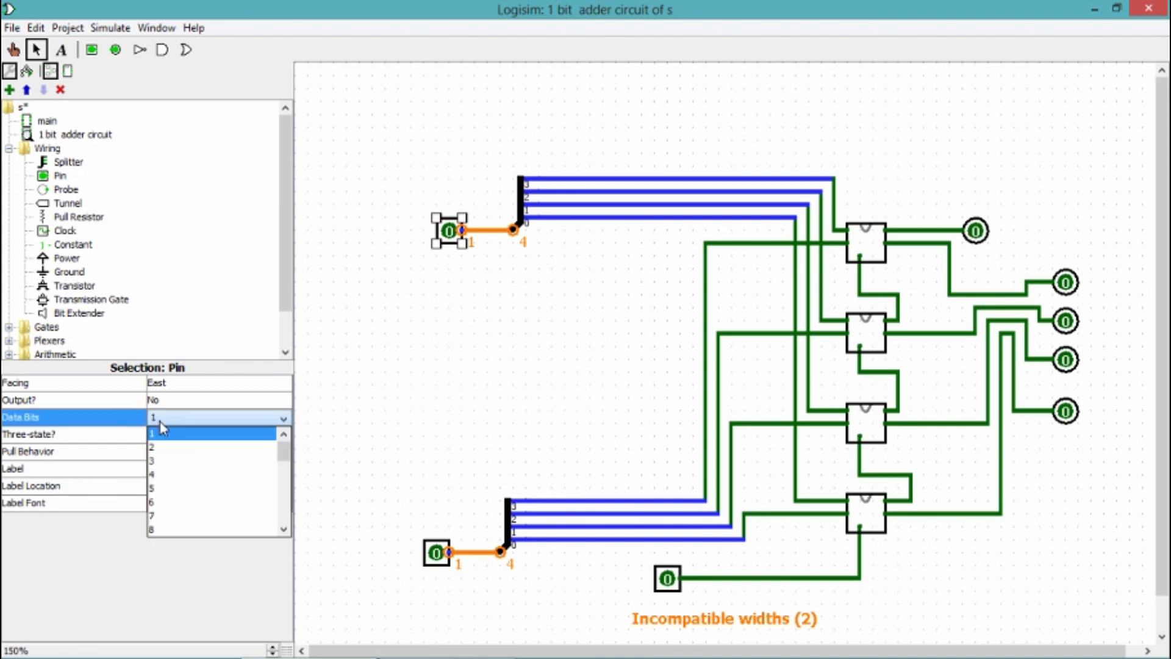
pyautogui.click(169, 475)
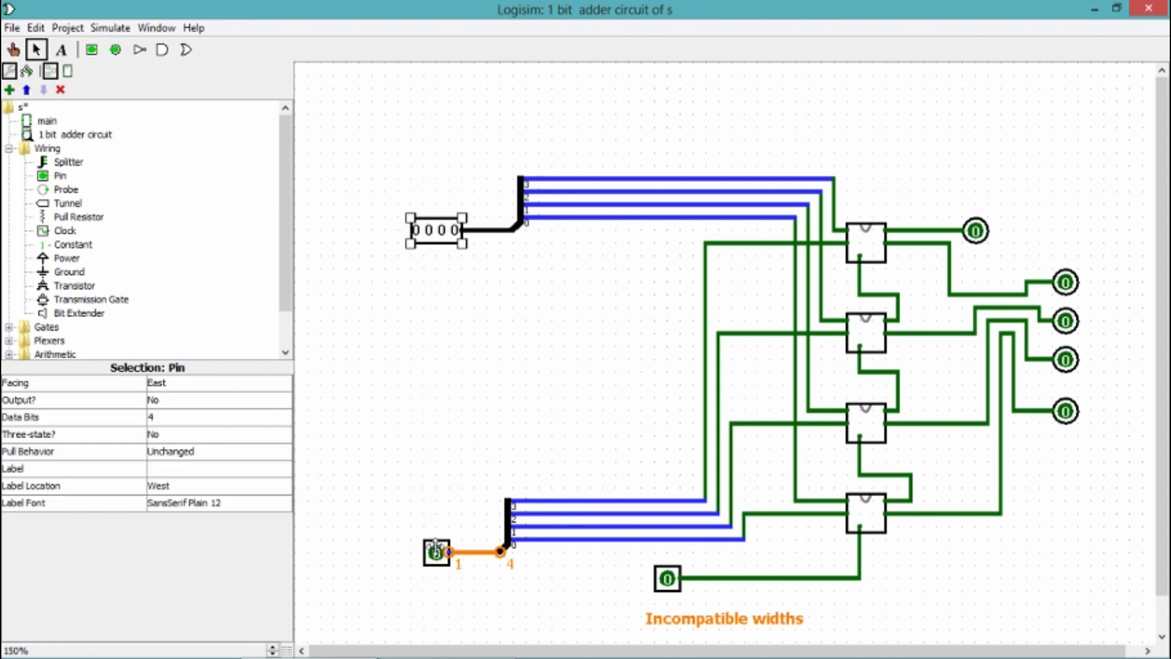
pyautogui.click(436, 552)
pyautogui.click(159, 424)
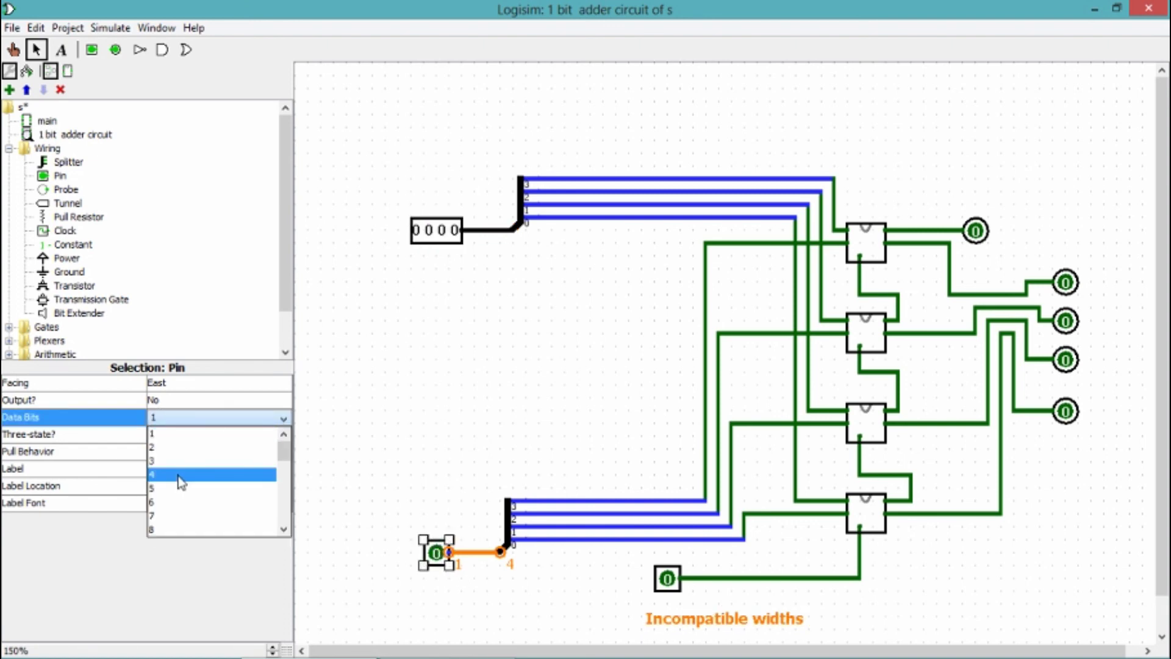
pyautogui.click(179, 479)
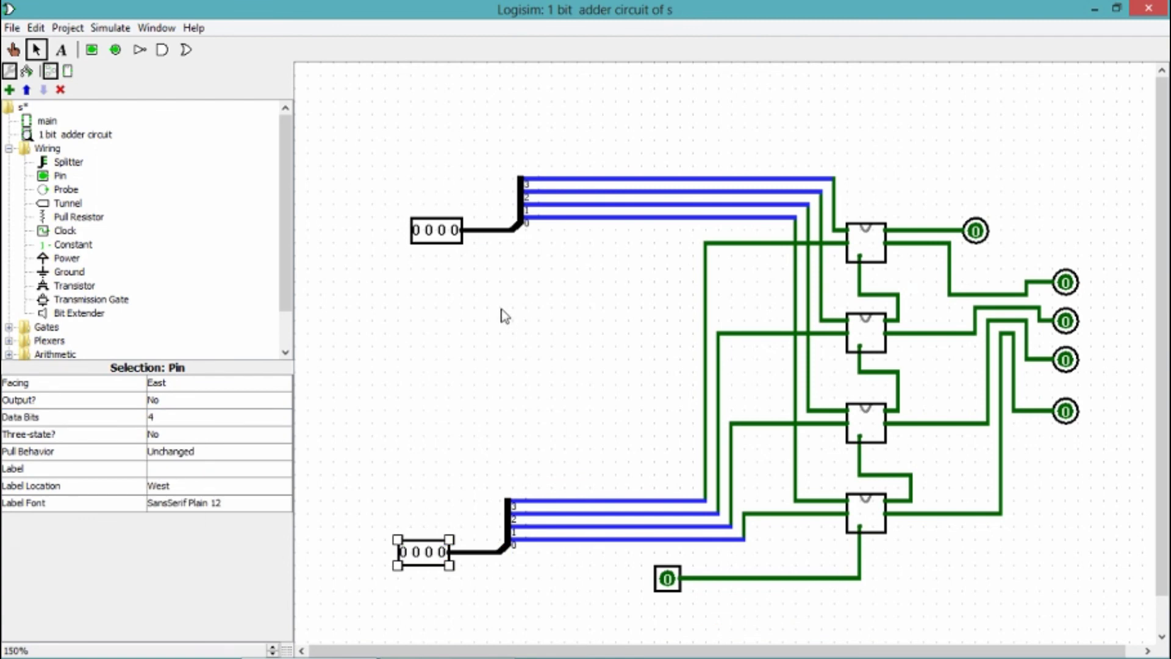
# Set the upper four-bit input to 0010 and the lower four-bit input to 0011.
pyautogui.click(433, 236)
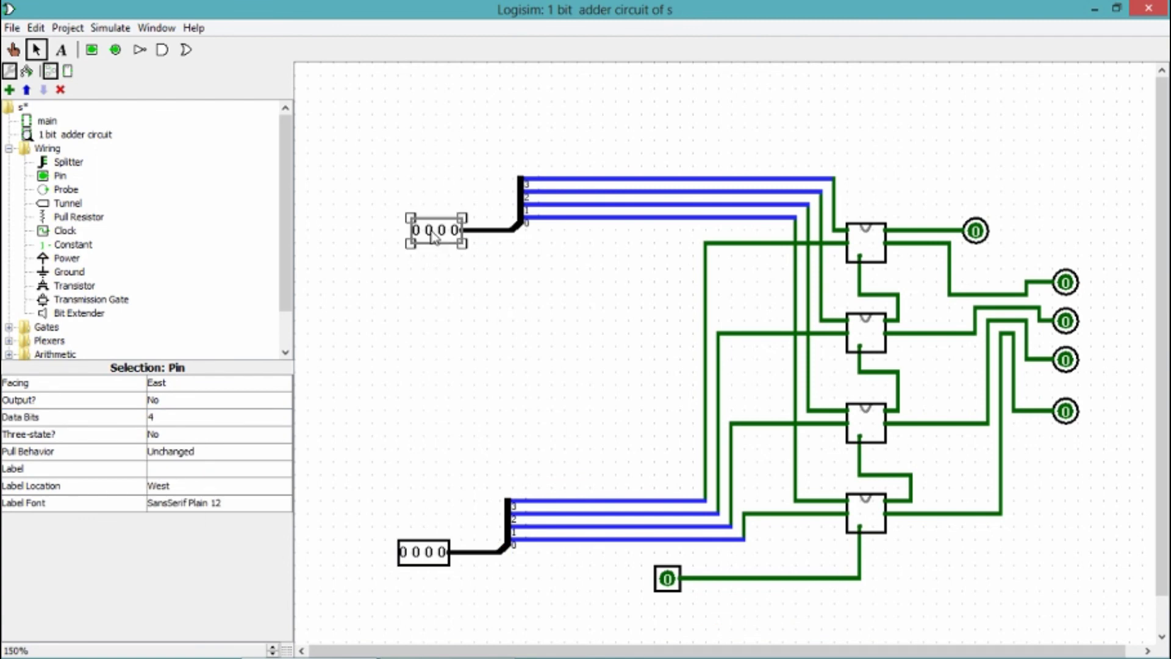
pyautogui.click(13, 50)
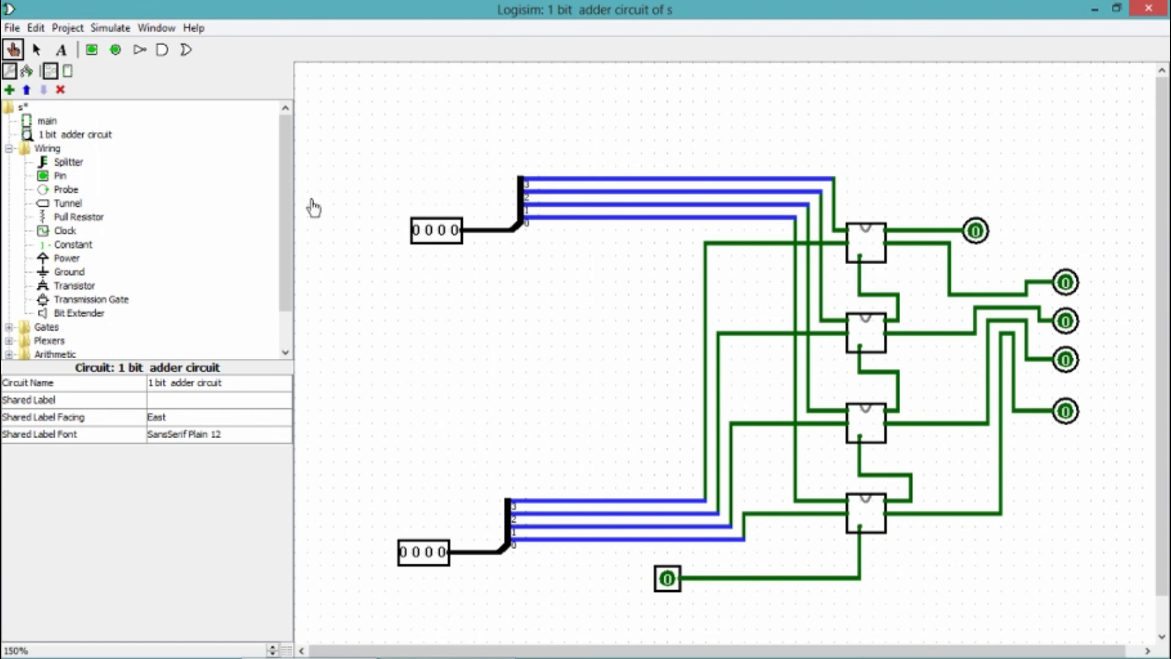
pyautogui.click(442, 232)
pyautogui.click(431, 552)
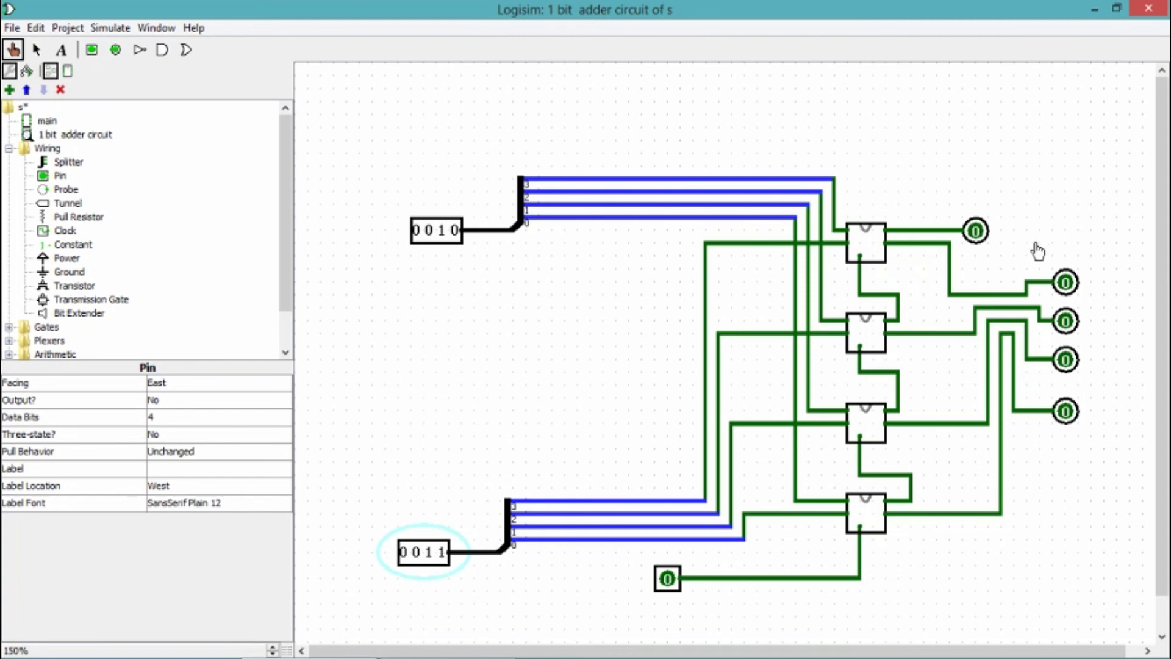
pyautogui.click(1067, 290)
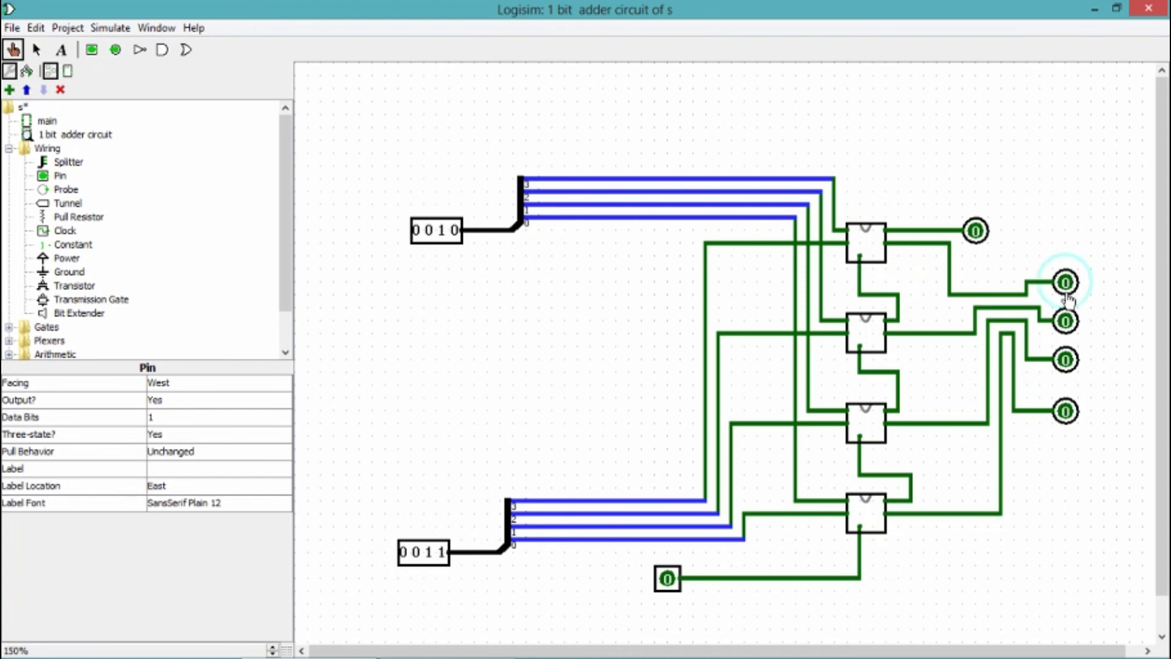
# Enable the simulation and change the upper four-bit input to 0011 to test the adder.
pyautogui.click(103, 27)
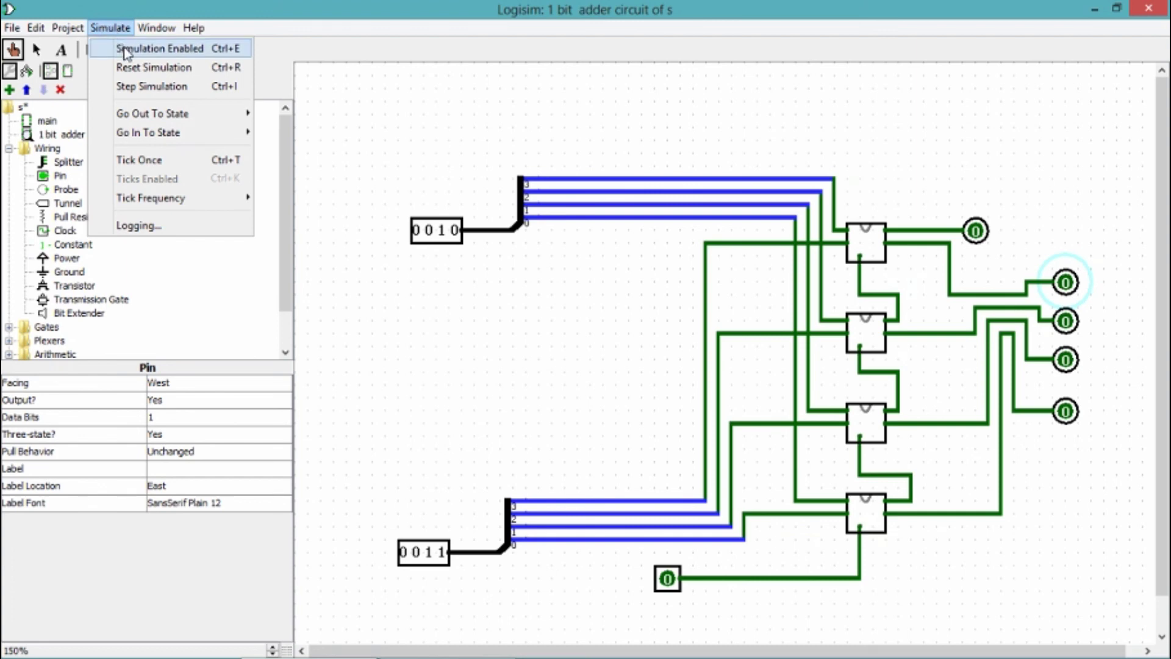
pyautogui.click(126, 49)
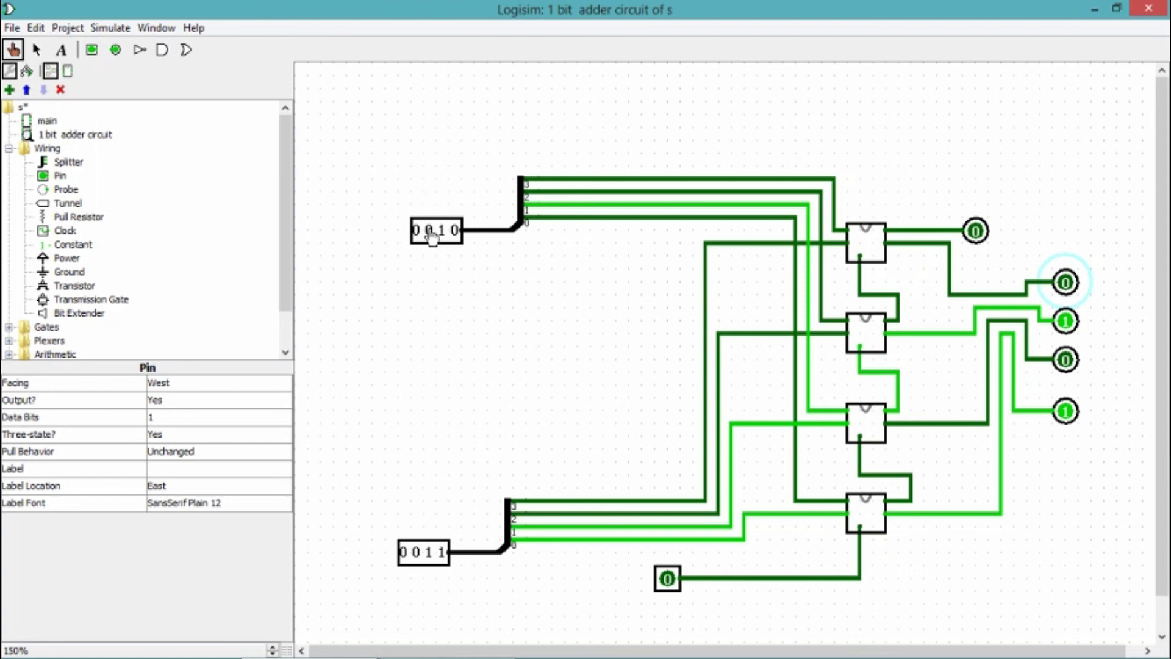
pyautogui.click(449, 235)
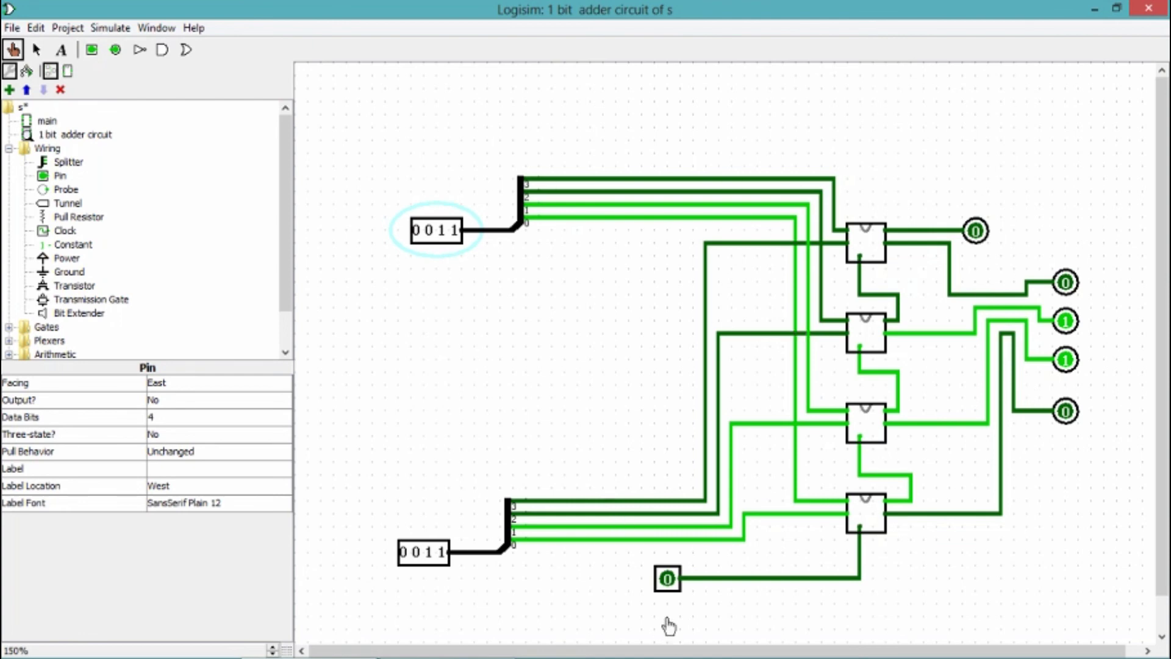
# Move the single-bit carry-in pin to just below the lower four-bit input pin, keeping it wired to the bottom adder.
pyautogui.click(36, 49)
pyautogui.moveTo(668, 578); pyautogui.dragTo(434, 604)
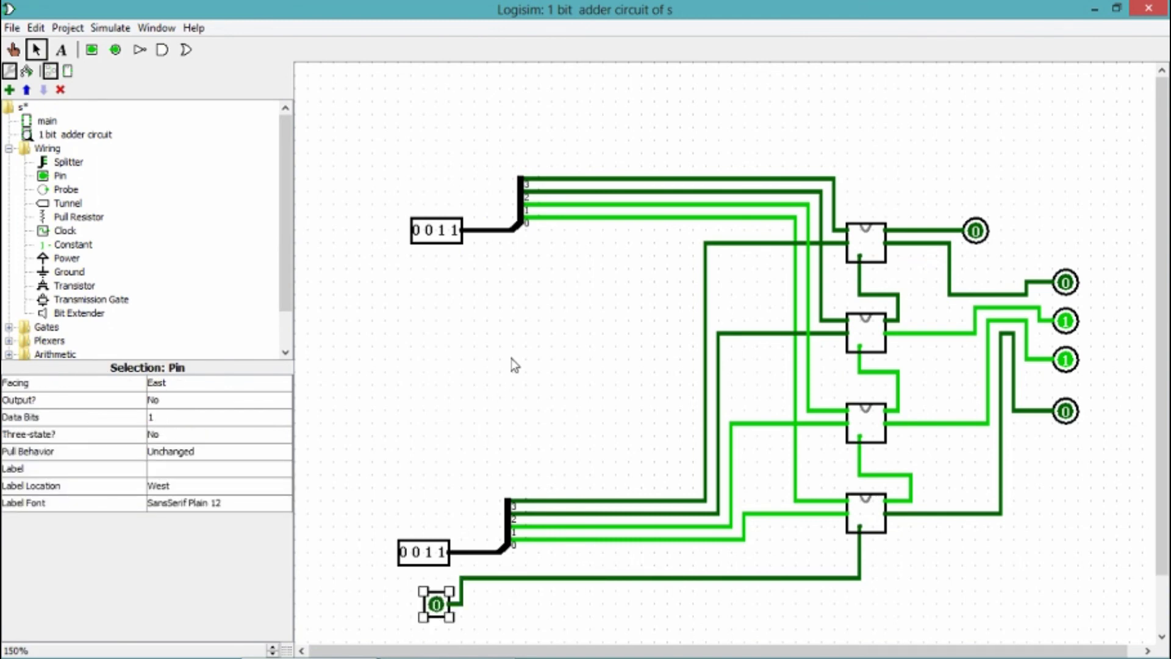